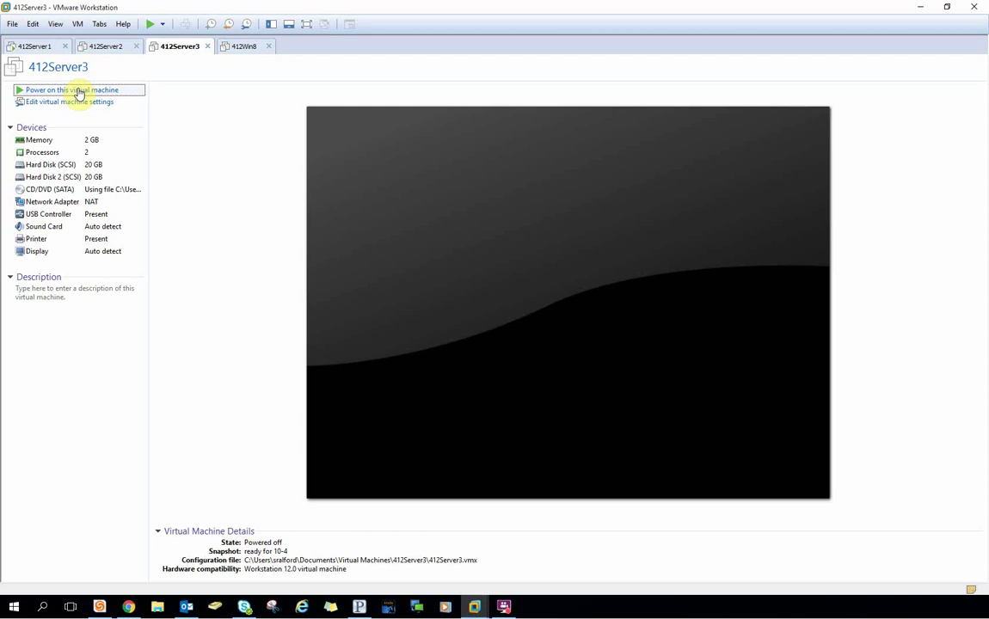
Power on the 412Server3 virtual machine and let it boot to the lock screen.
left_click(79, 92)
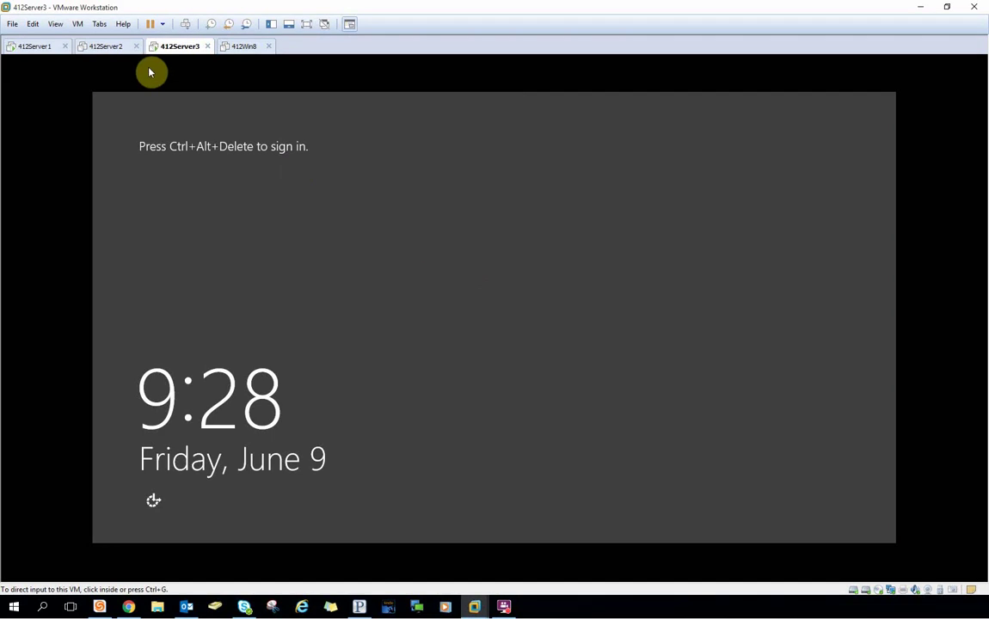
Sign in to 412Server3 as domain administrator with the administrator password, then return to its tab.
left_click(185, 24)
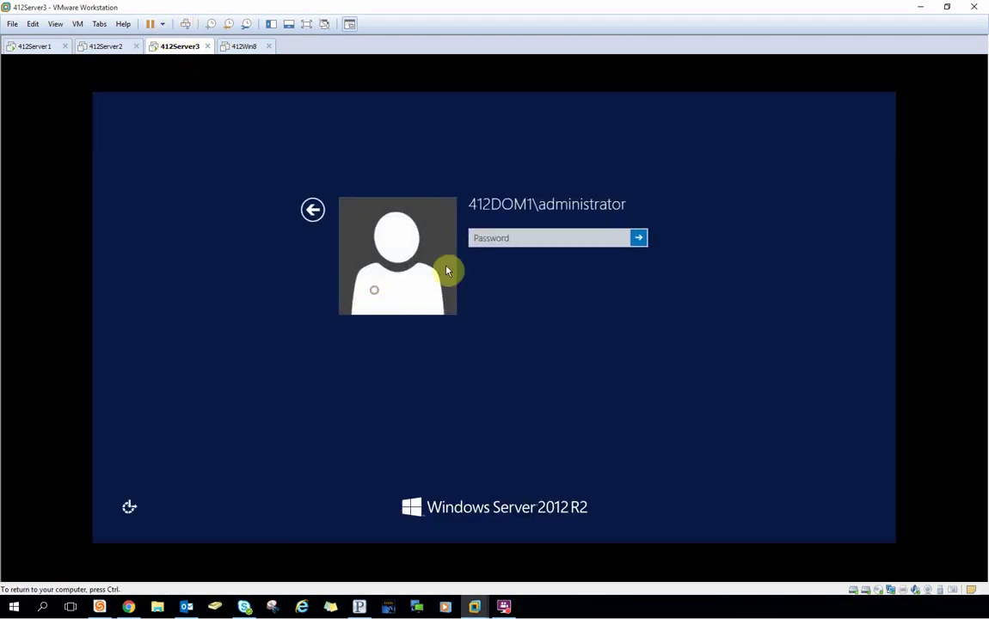
left_click(479, 241)
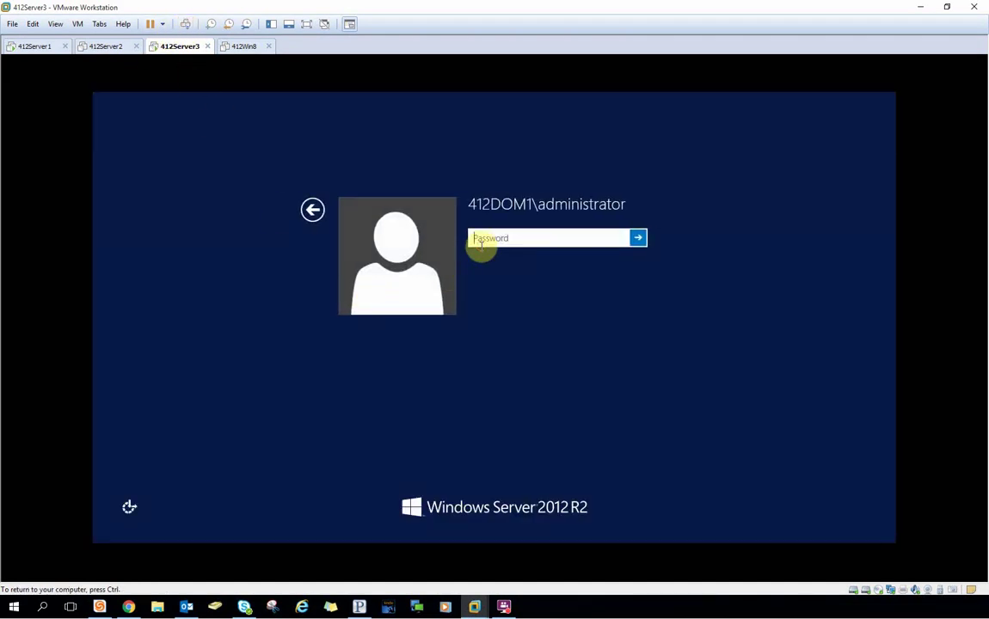
type("•••••••••")
key("Return")
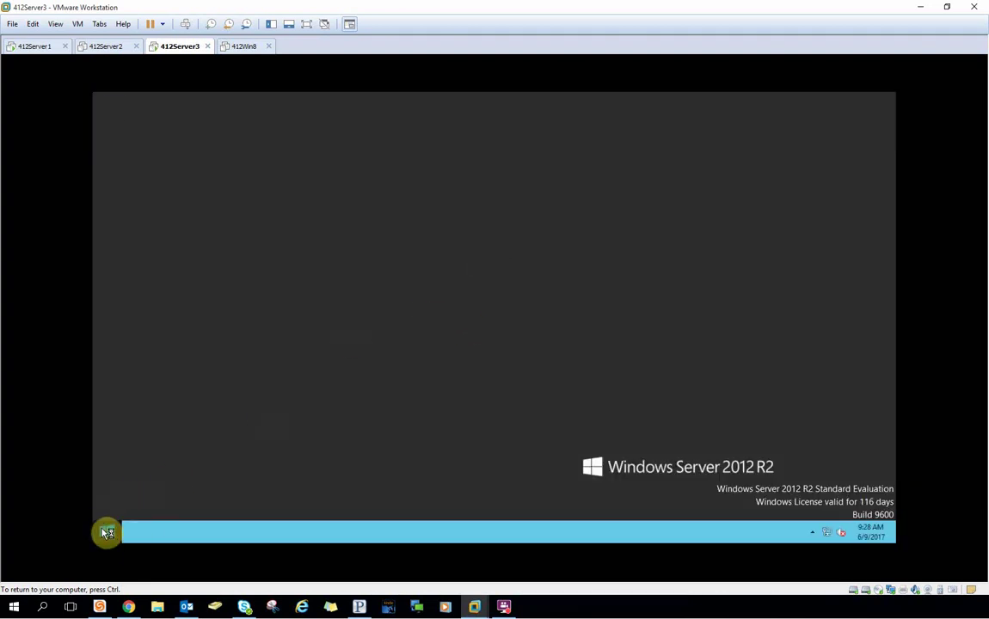
left_click(35, 46)
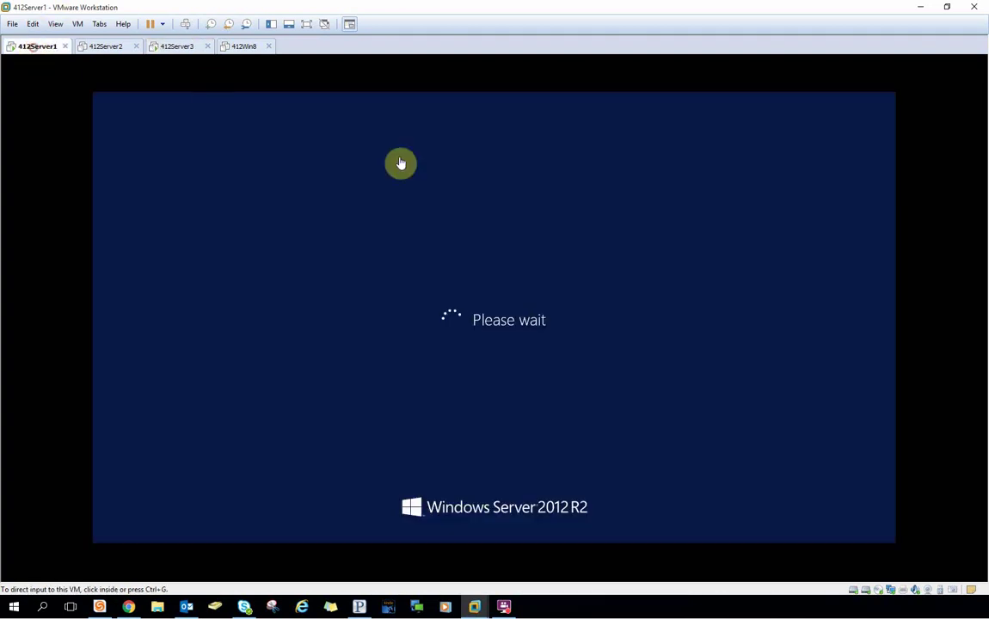
left_click(435, 251)
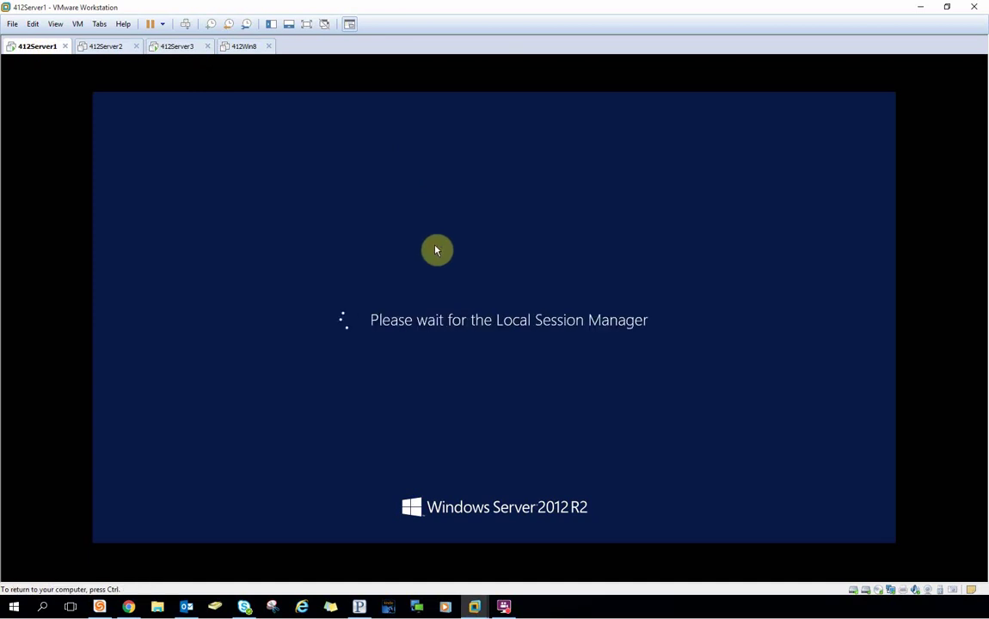
left_click(177, 46)
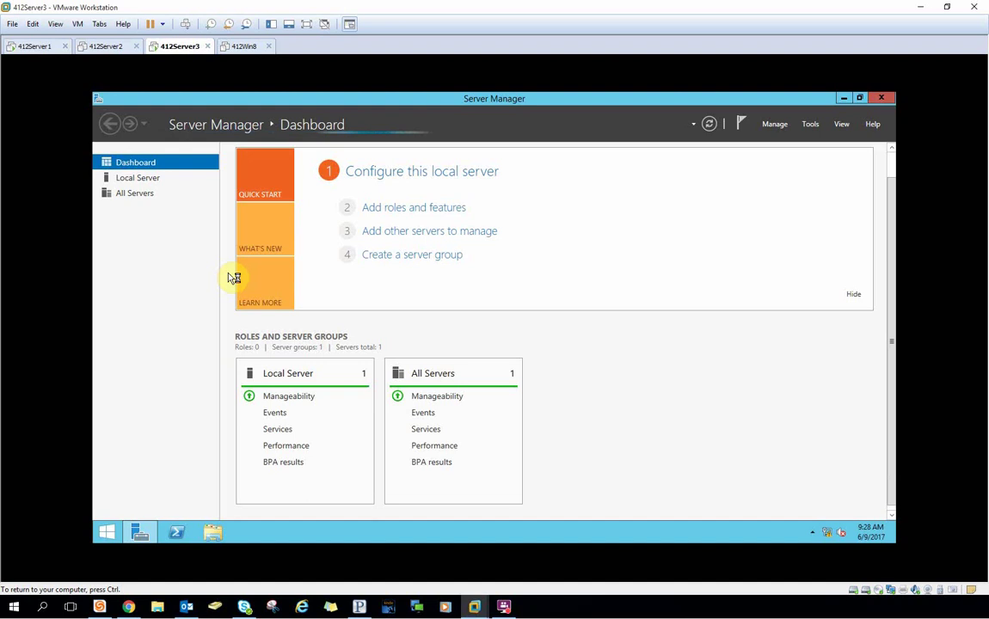
Start Add Roles and Features with role-based installation targeting this server.
left_click(780, 127)
left_click(783, 141)
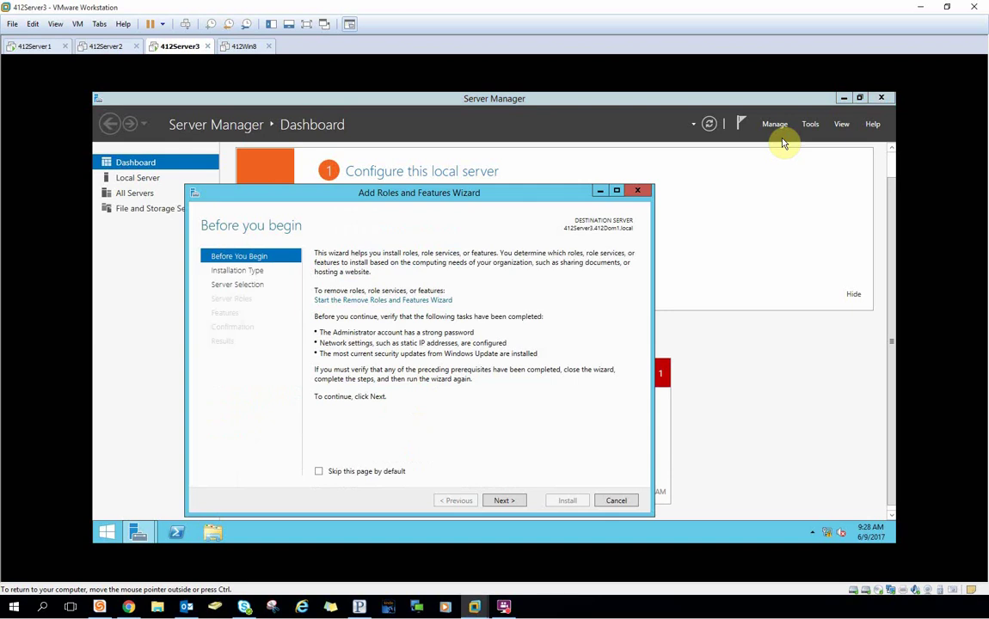
left_click(505, 502)
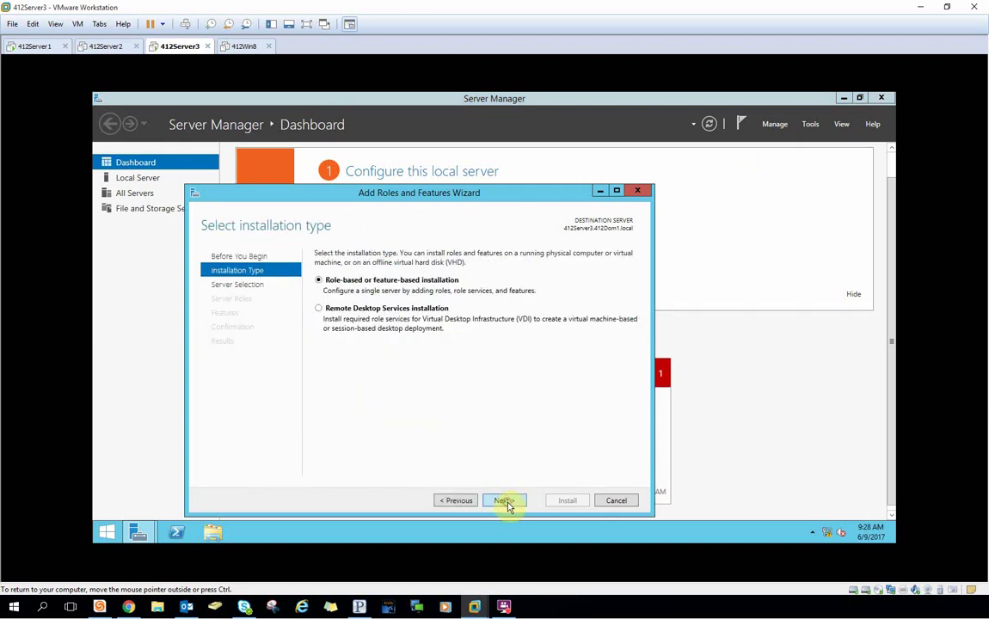
left_click(506, 502)
left_click(505, 502)
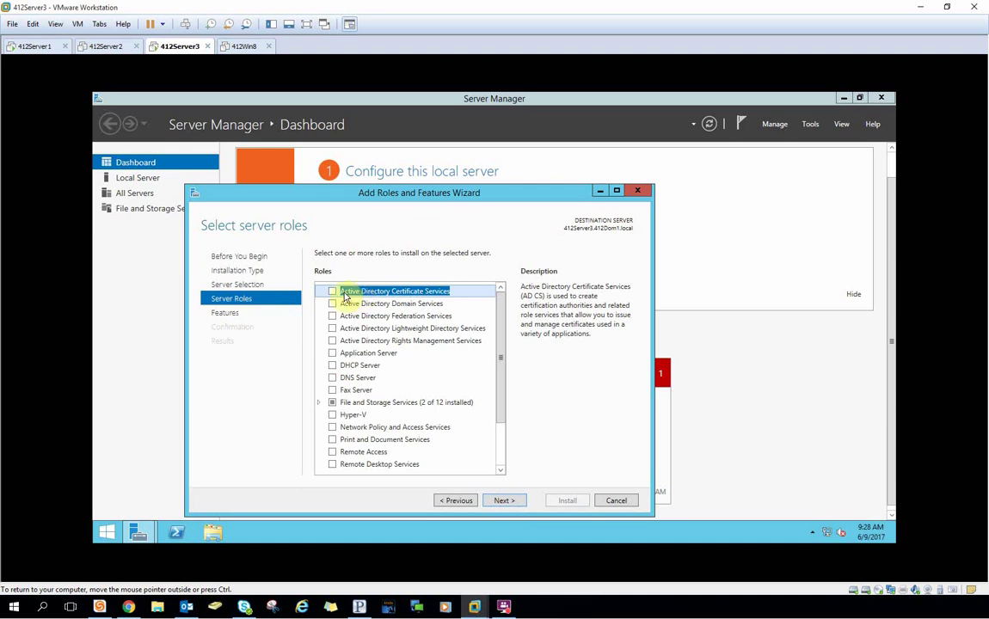
Select Active Directory Rights Management Services with its required features and the Rights Management Server role service.
left_click(331, 342)
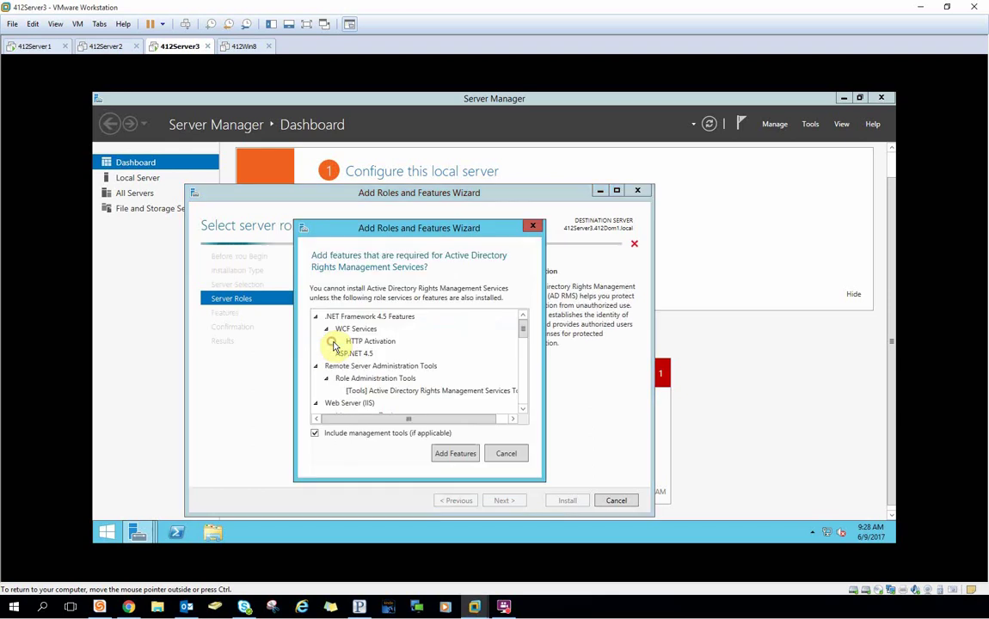
left_click(456, 456)
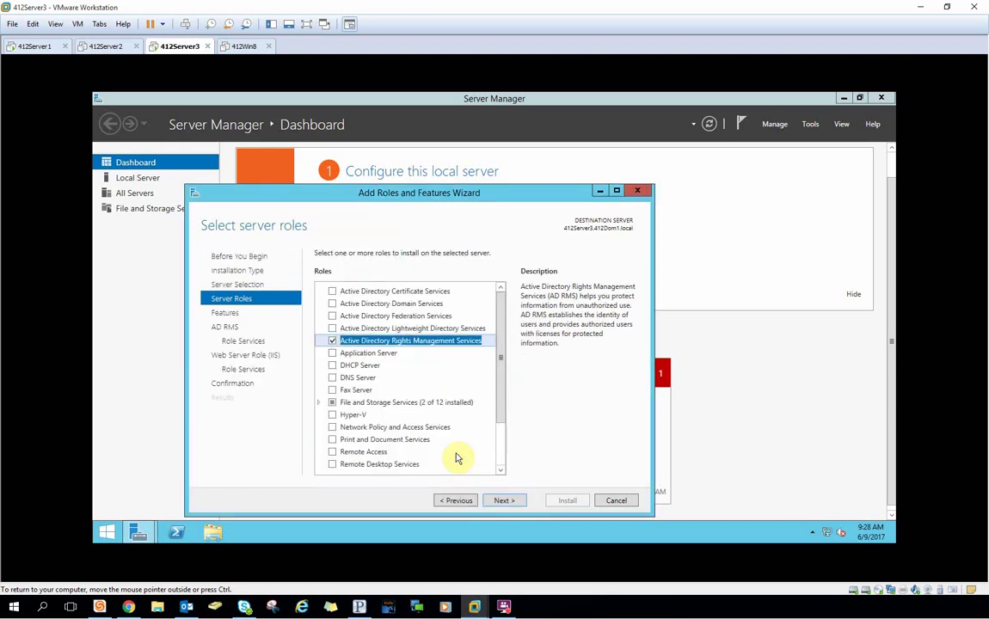
left_click(512, 501)
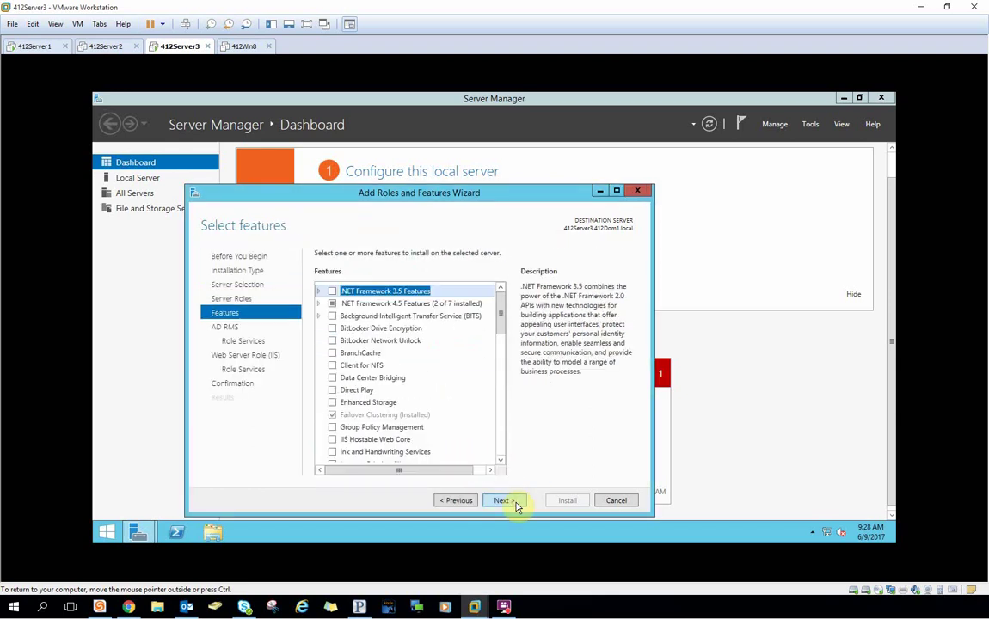
left_click(515, 504)
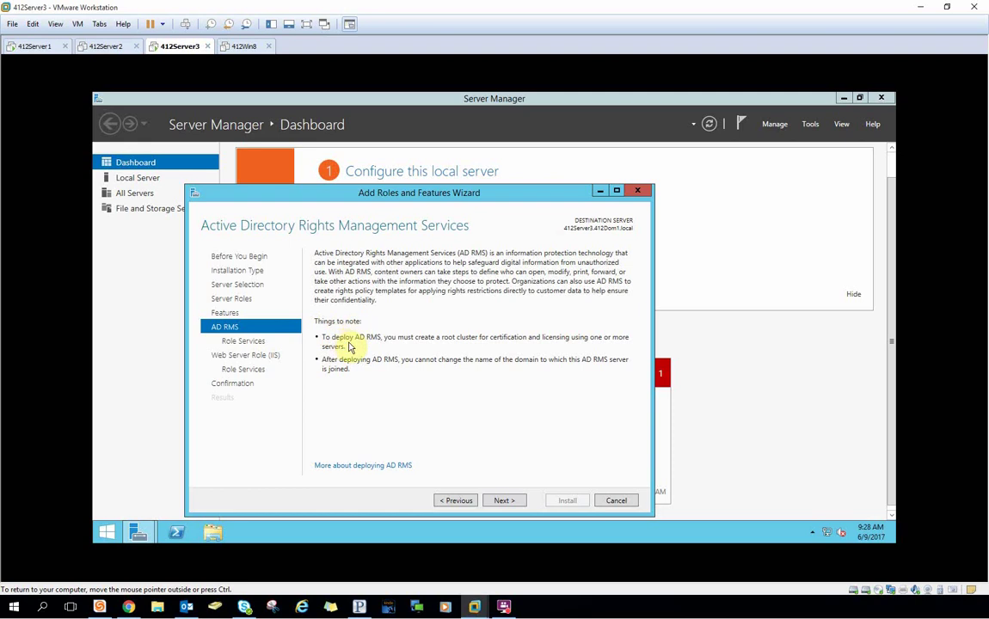
left_click(513, 501)
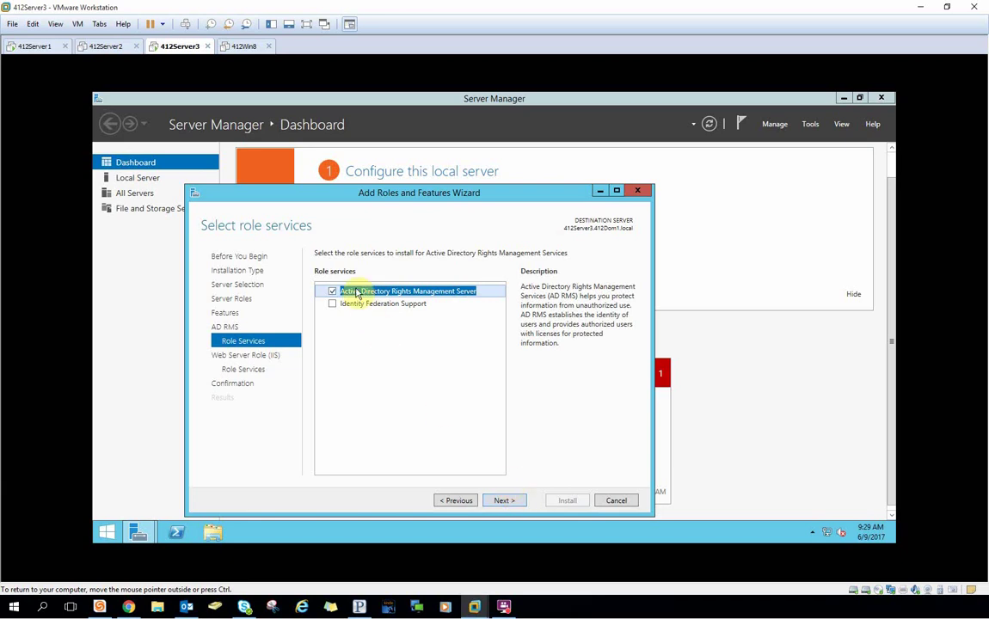
left_click(504, 500)
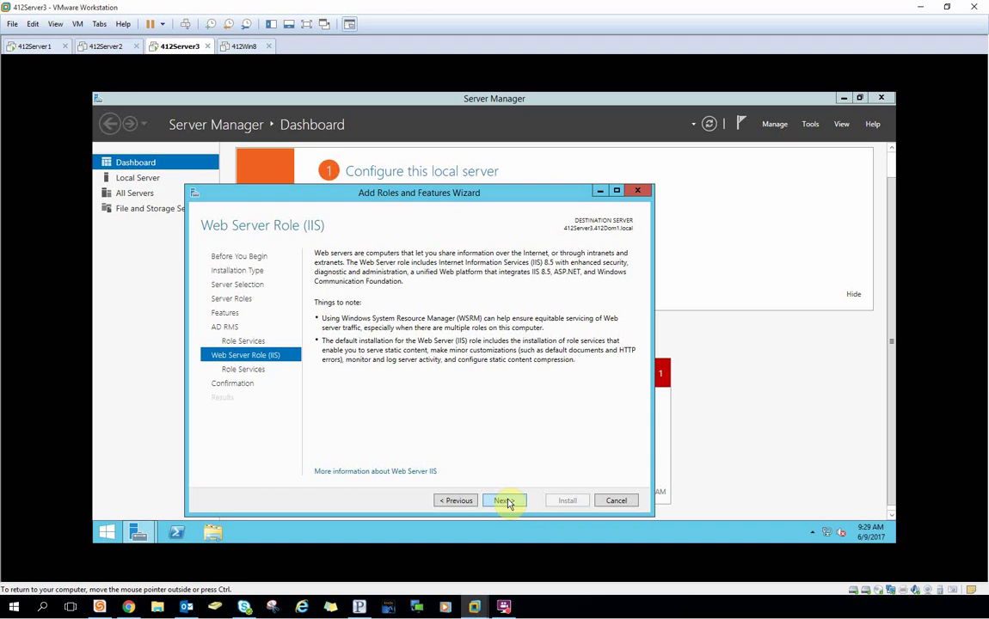
Accept the default Web Server (IIS) role services and install AD RMS.
left_click(506, 501)
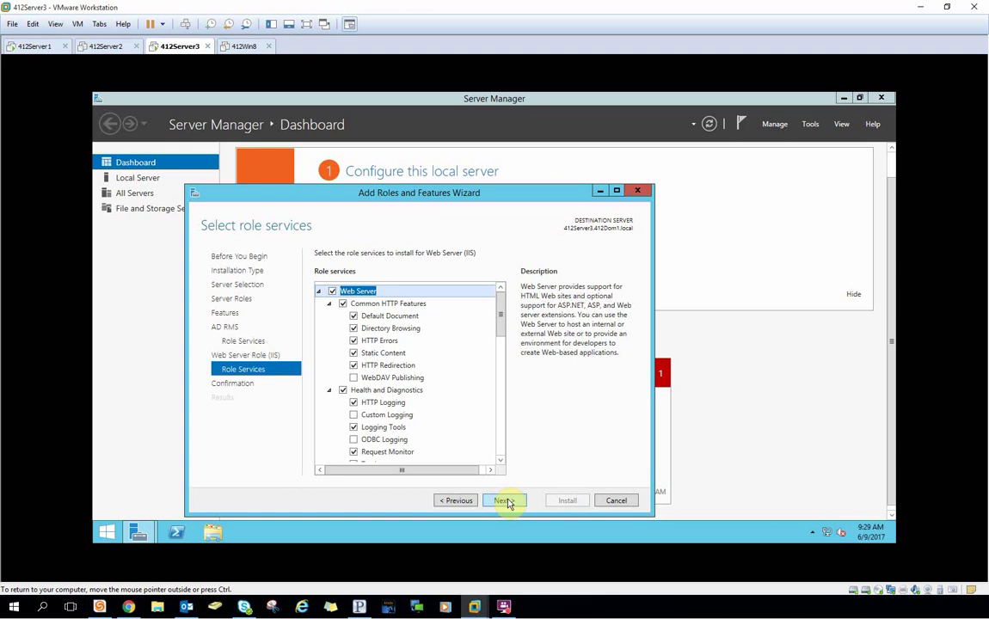
left_click(507, 501)
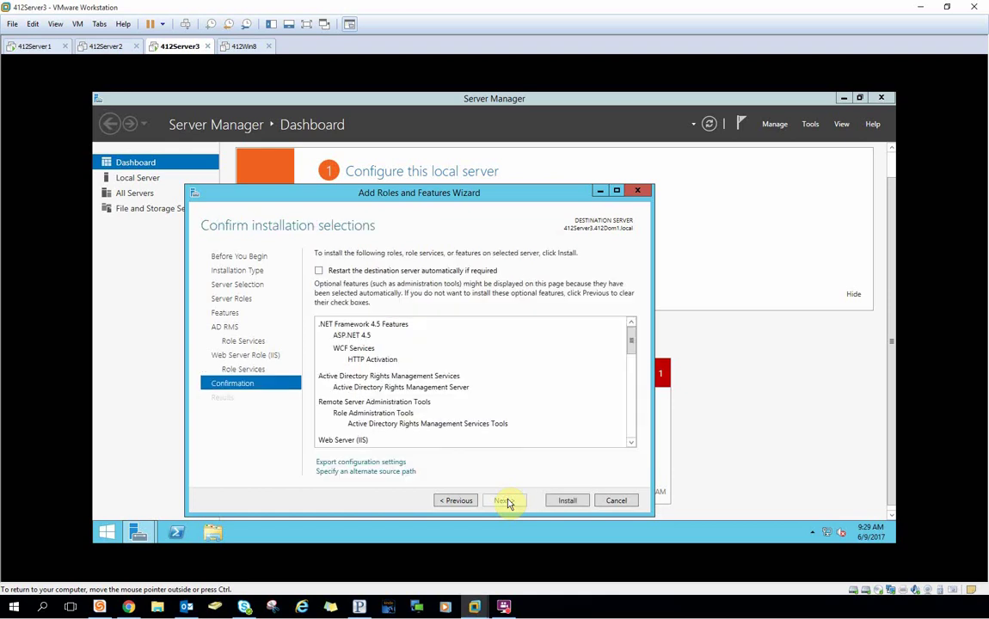
left_click(568, 502)
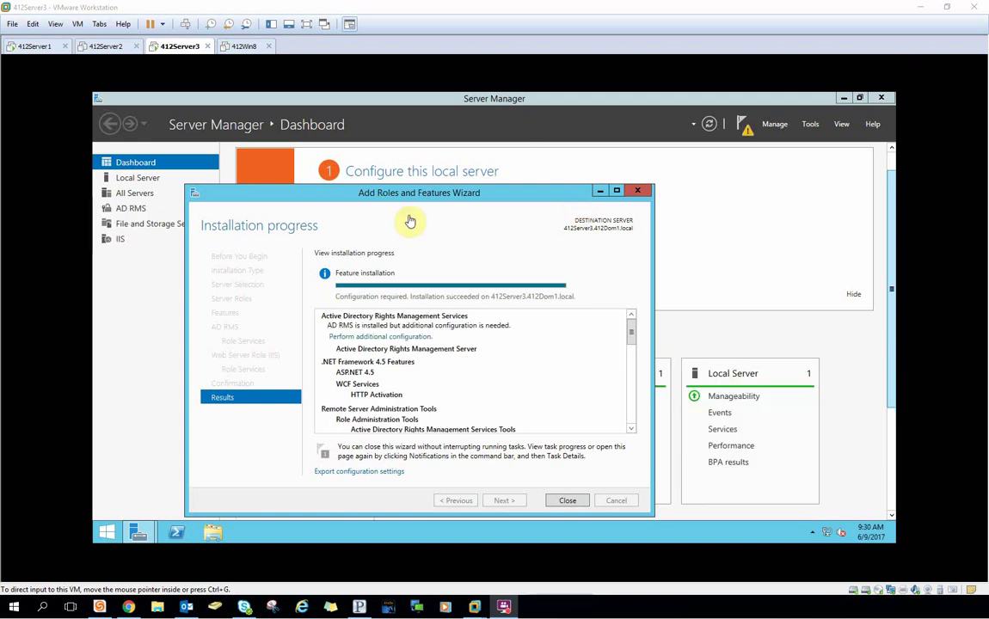
Close the finished installation and launch AD RMS post-deployment configuration from notifications.
left_click(570, 500)
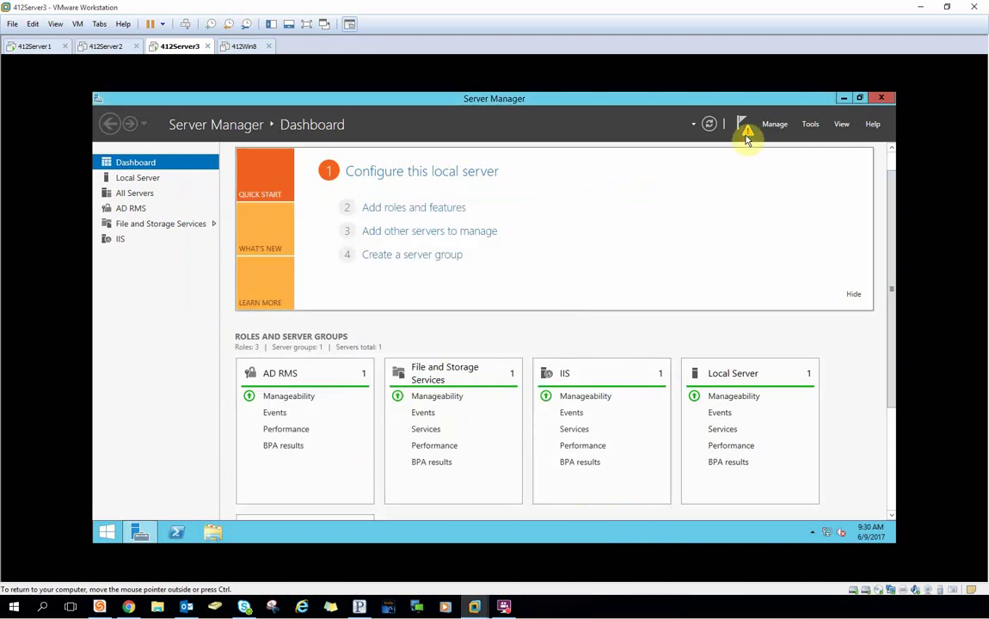
left_click(745, 131)
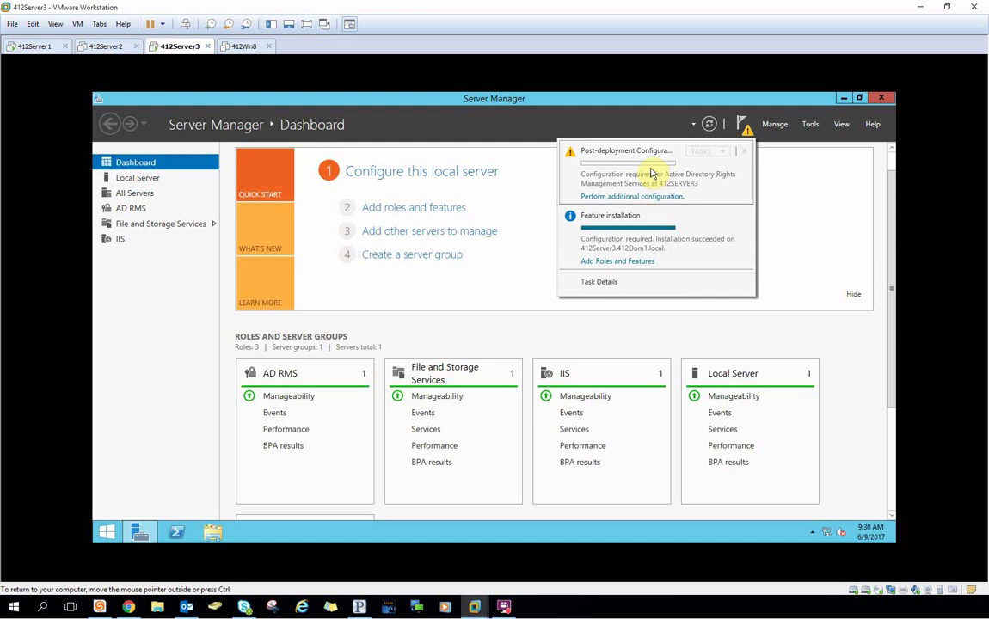
left_click(649, 197)
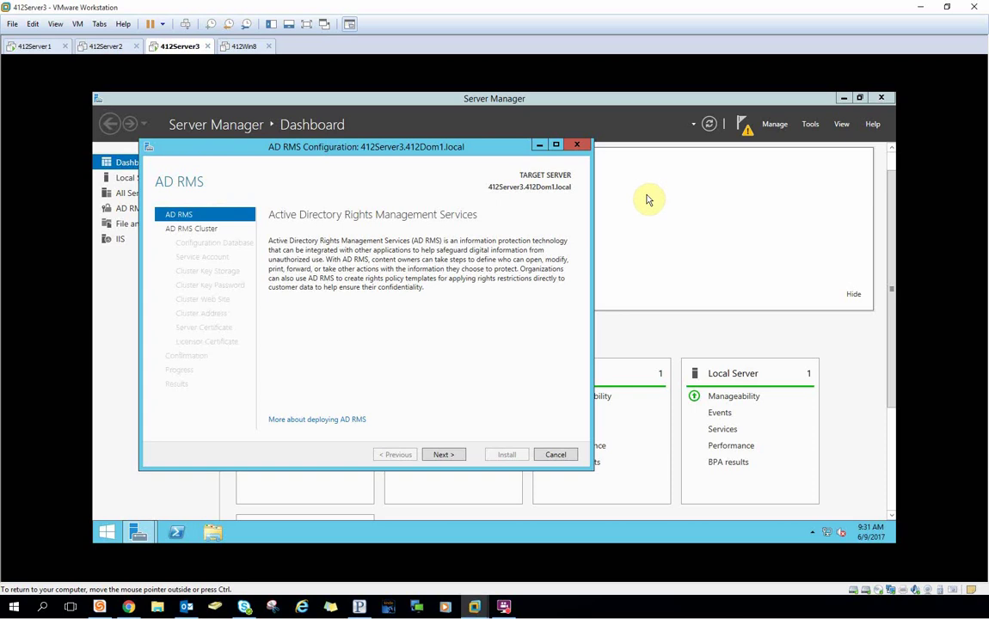
Choose a new AD RMS root cluster using the Windows Internal Database on this server.
left_click(447, 455)
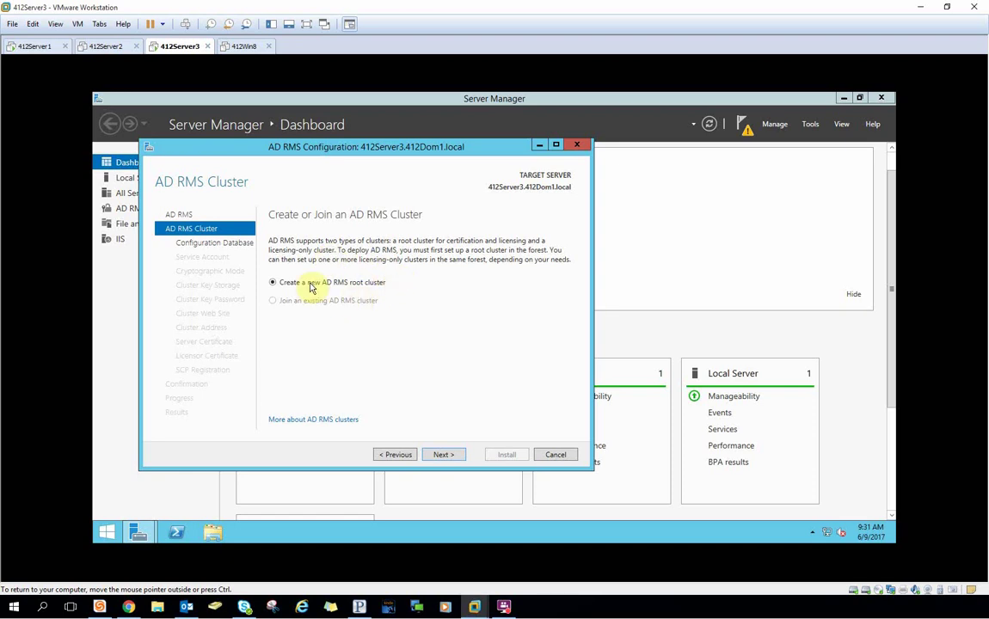
left_click(441, 455)
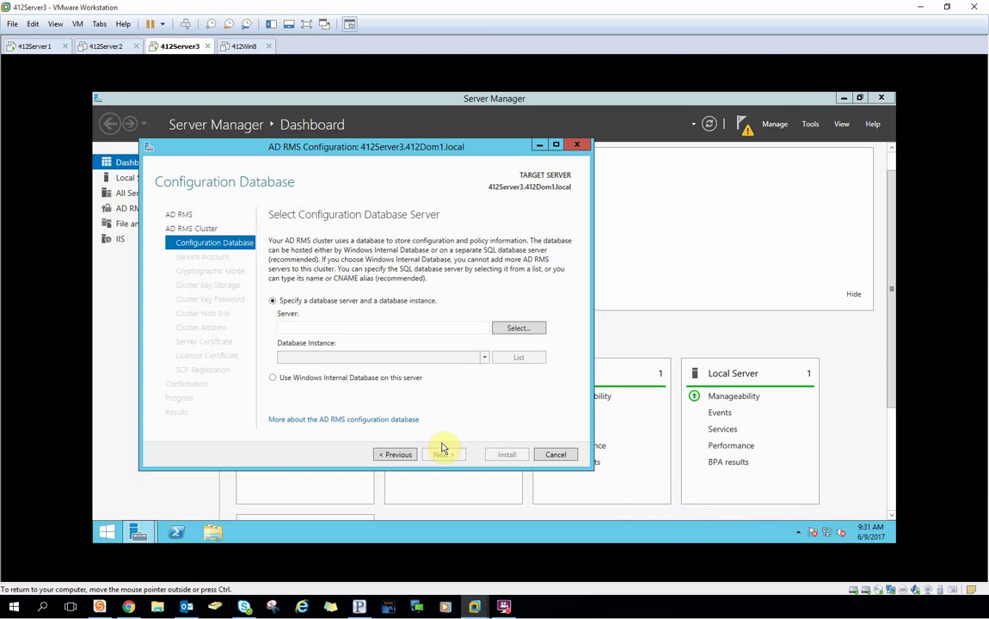
left_click(296, 380)
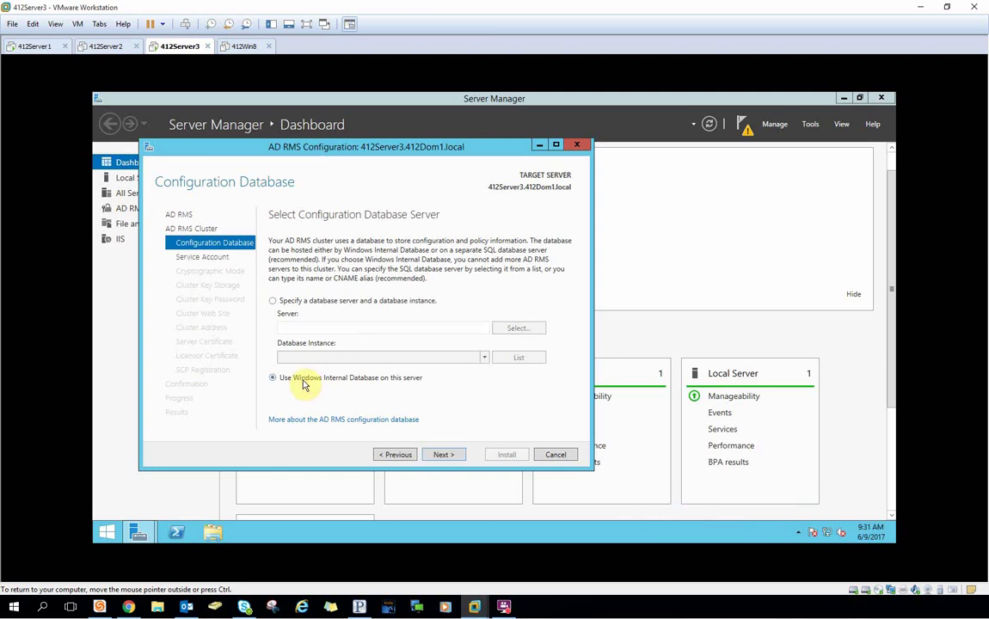
left_click(449, 455)
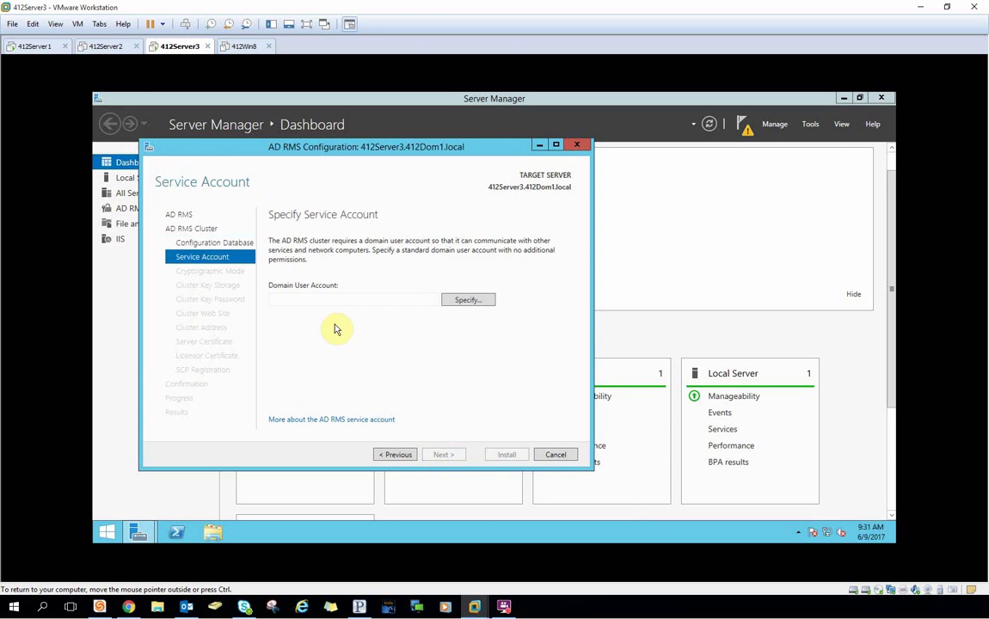
Enter the domain service account's user name and password as the AD RMS service account.
left_click(461, 301)
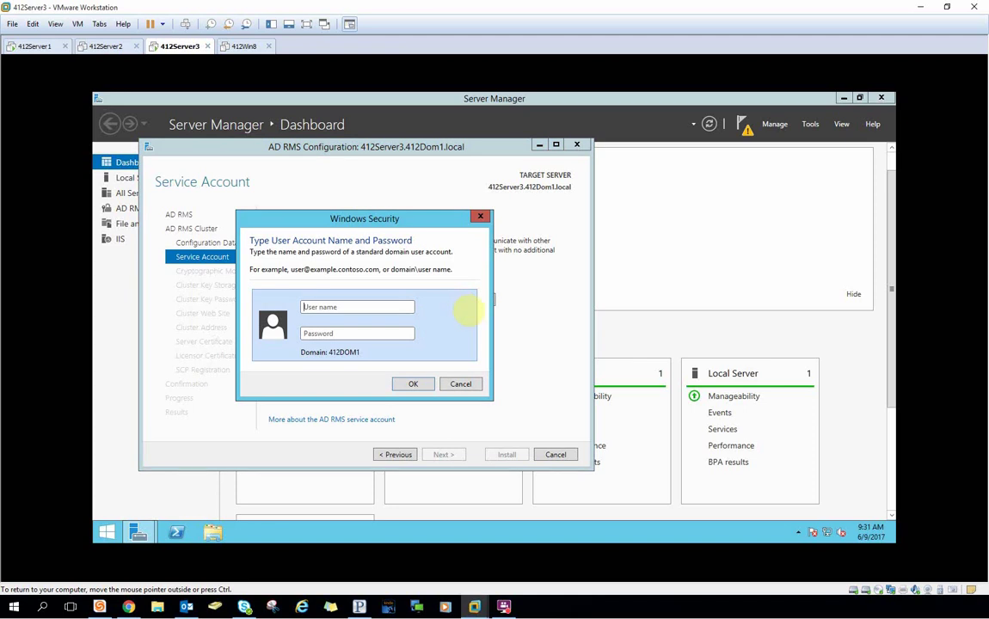
type("adrmssvc")
key("Tab")
type("P@ssw0rd12")
left_click(413, 384)
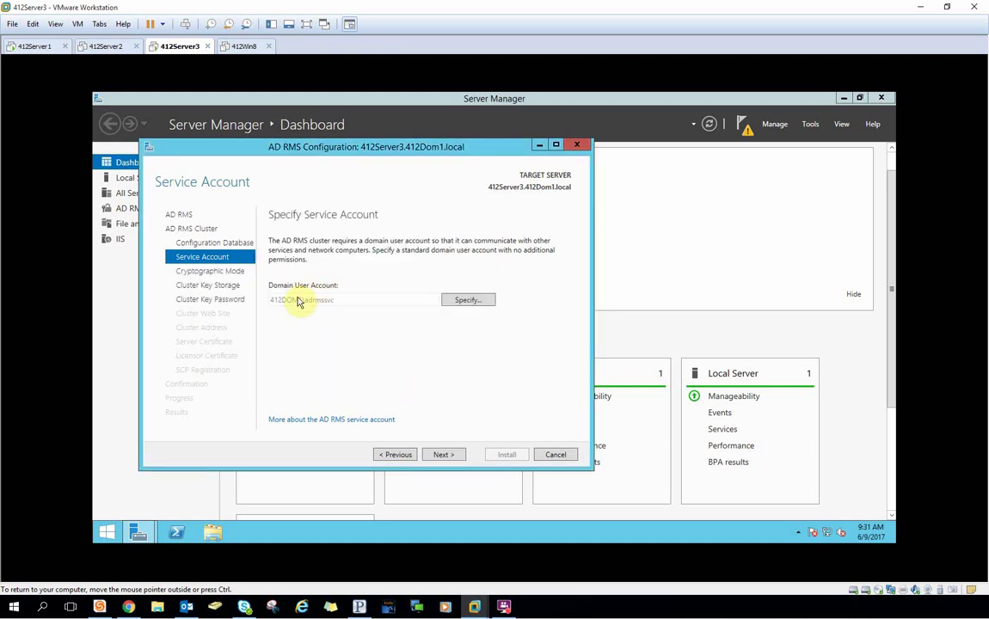
left_click(442, 456)
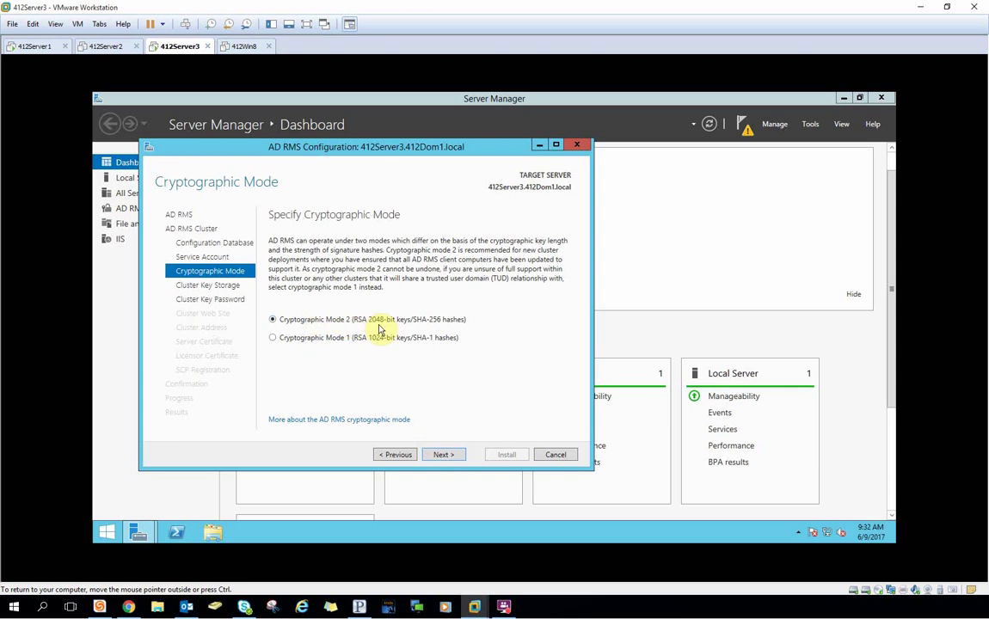
Keep Cryptographic Mode 2 and central key storage, set a cluster key password, use Default Web Site.
left_click(445, 455)
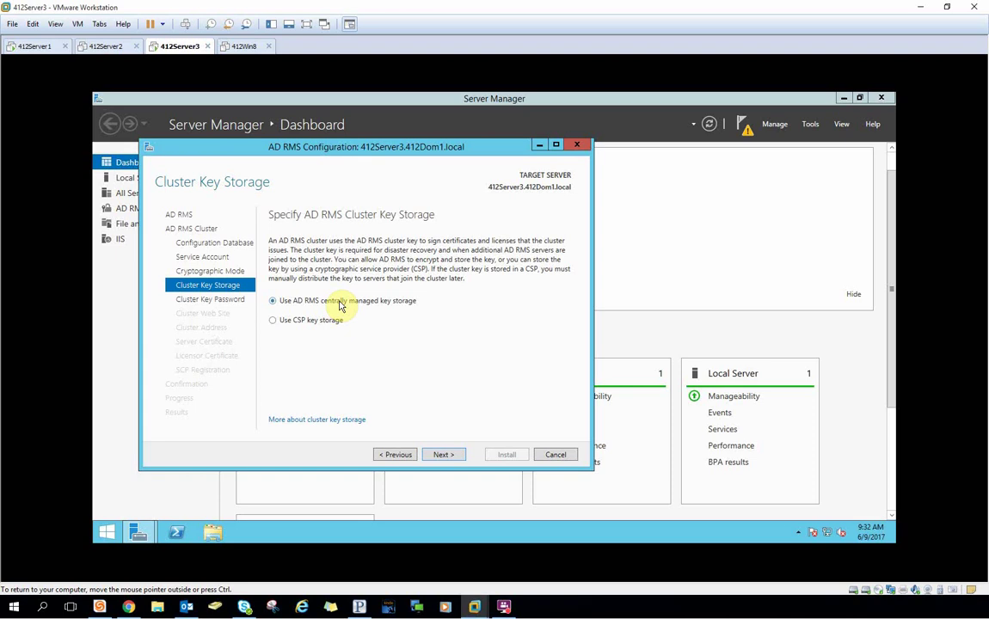
left_click(442, 456)
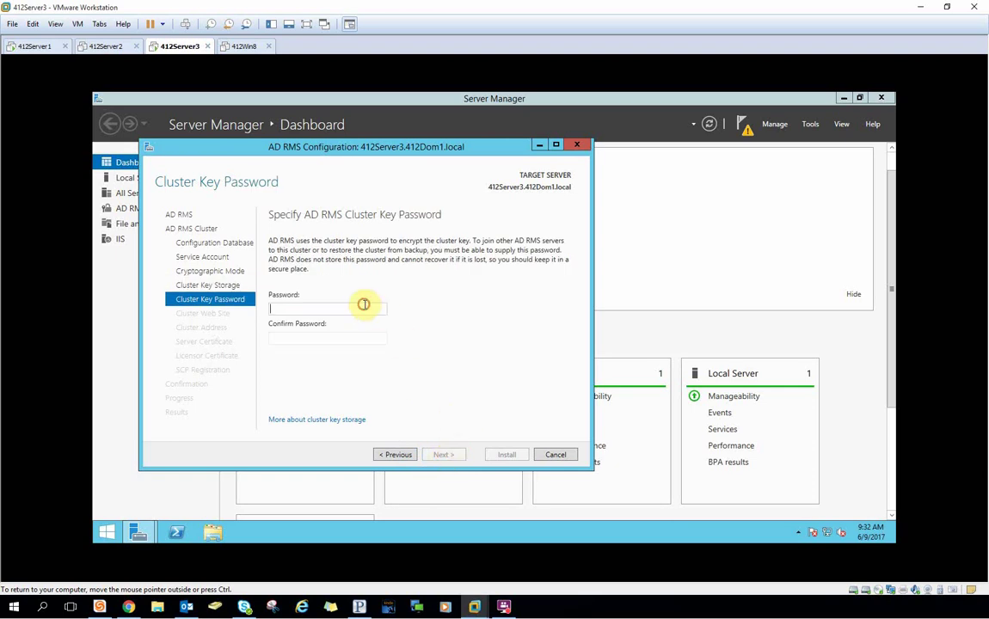
type("Pa$$w0rd")
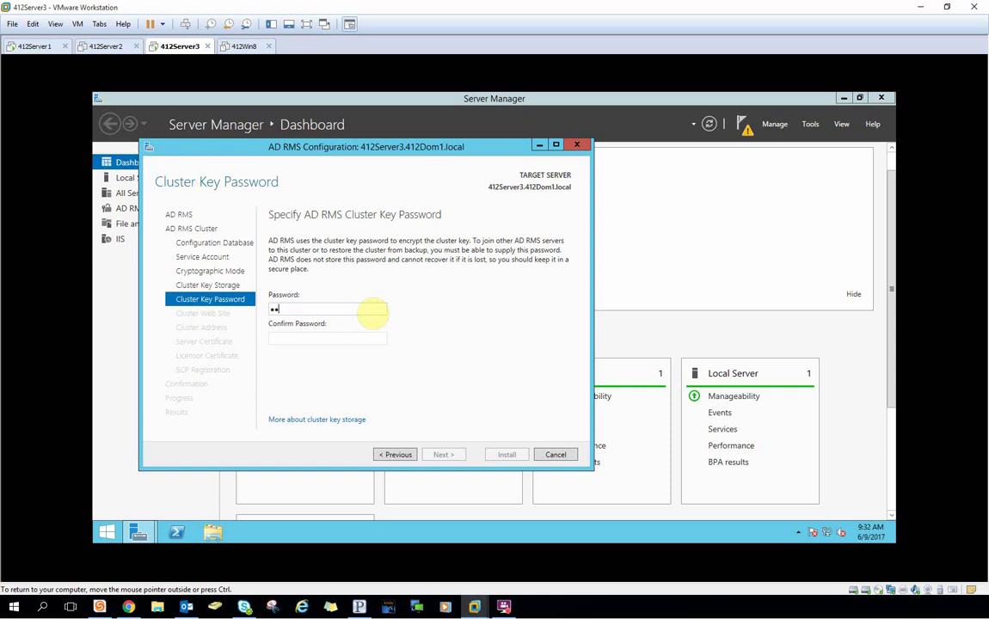
type("12")
key("Tab")
type("Pa$$w0rd12")
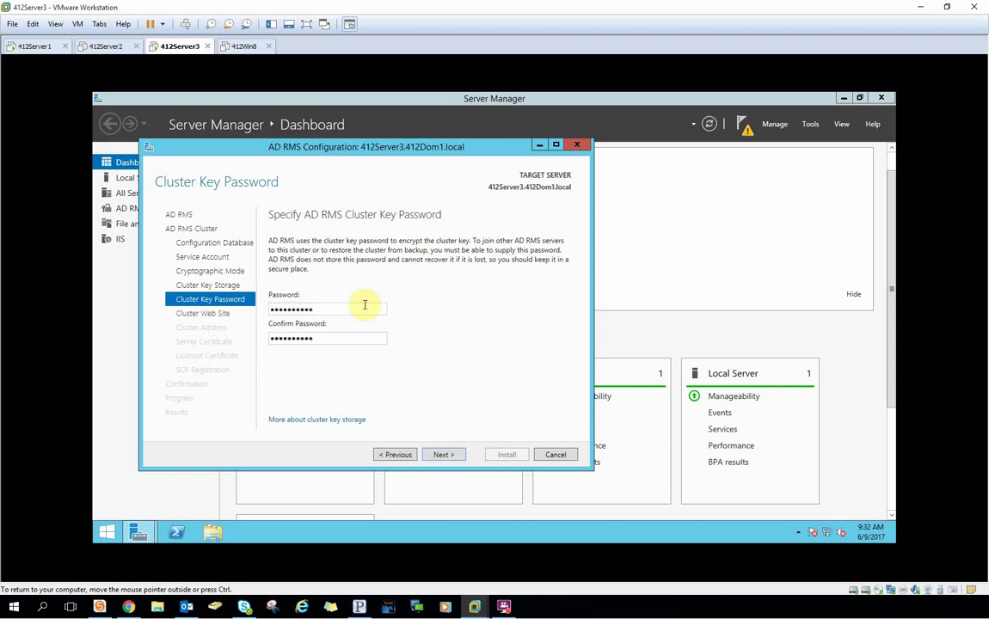
left_click(439, 454)
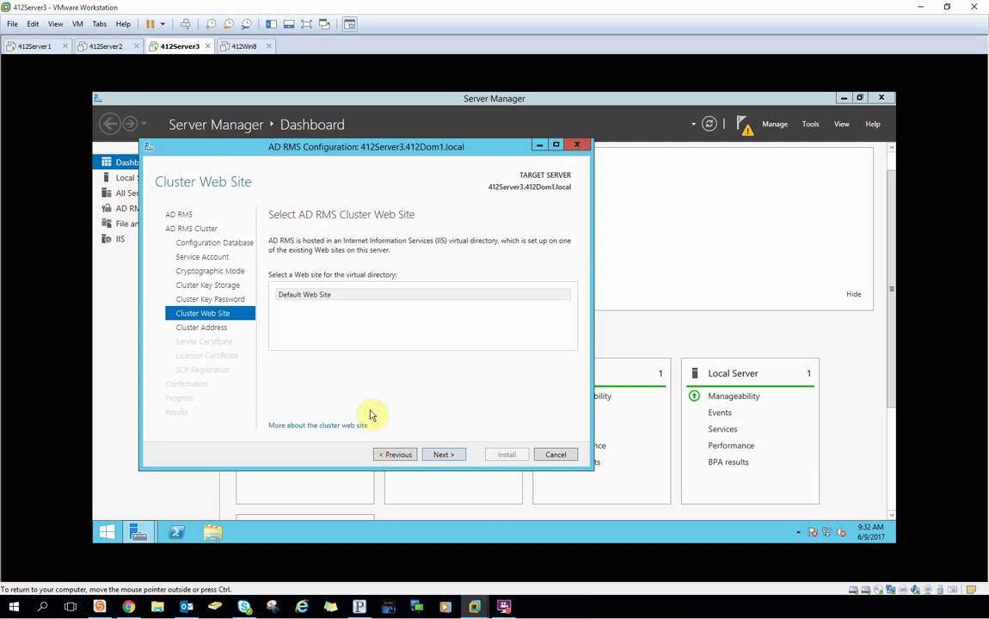
left_click(434, 458)
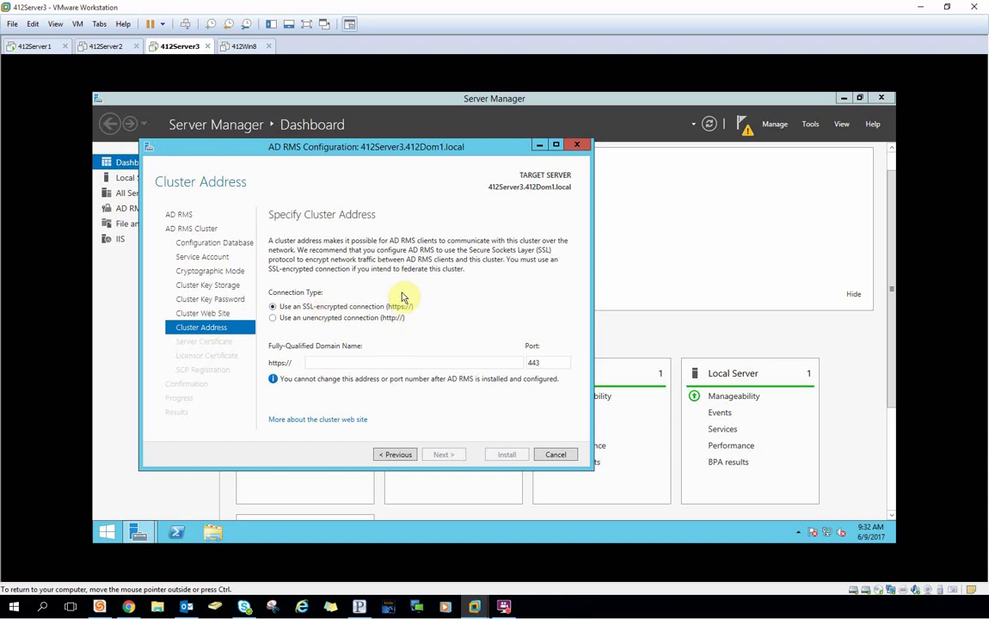
Enter 412Server3.412Dom1.local as the cluster FQDN and copy it to the clipboard.
left_click(330, 362)
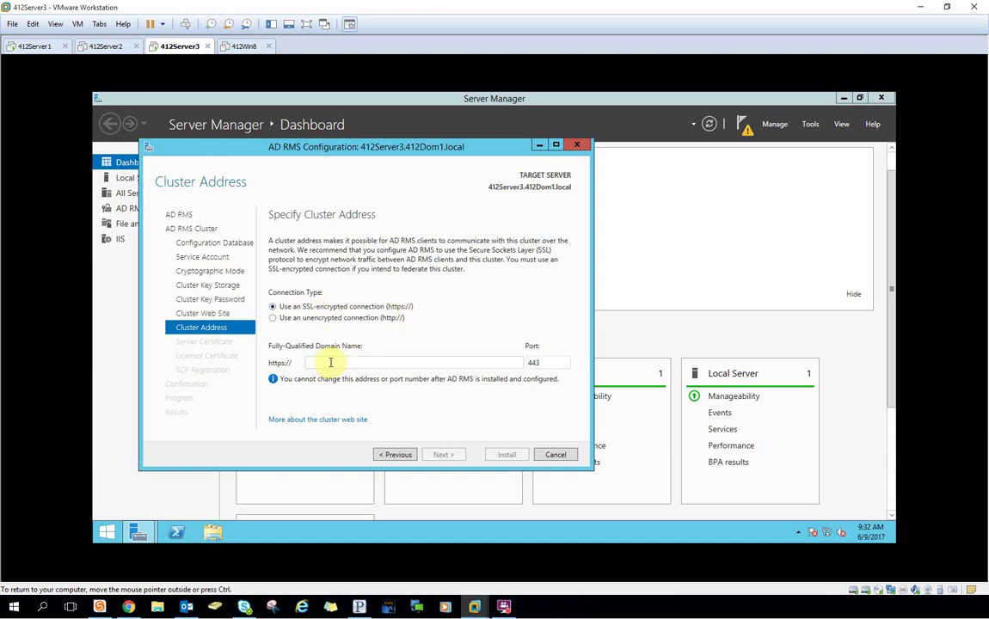
type("412.Server")
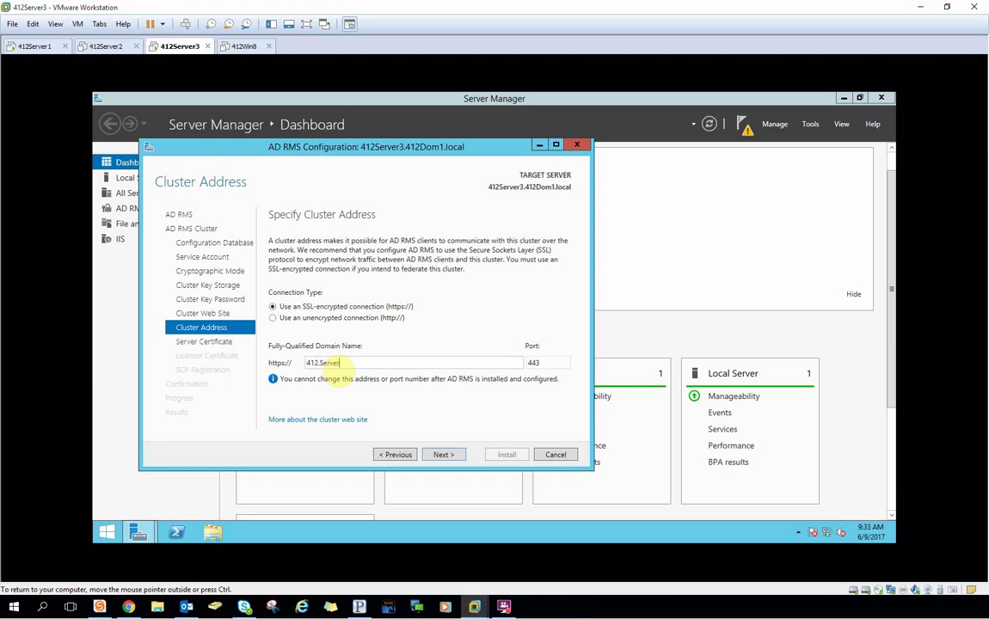
type("3")
key("BackSpace")
key("BackSpace")
key("BackSpace")
key("BackSpace")
key("BackSpace")
key("BackSpace")
key("BackSpace")
key("BackSpace")
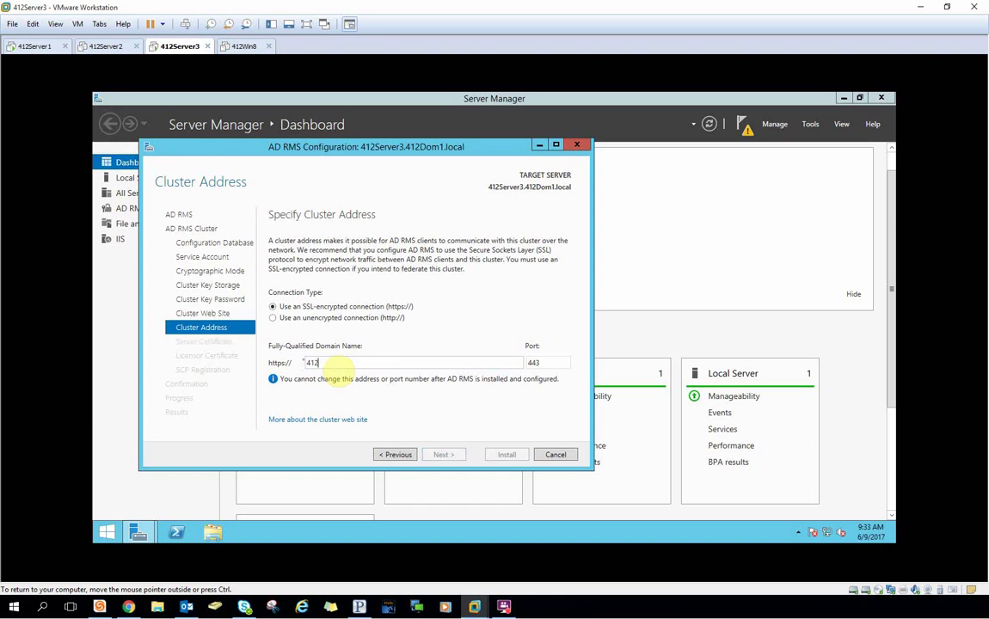
type("Server3")
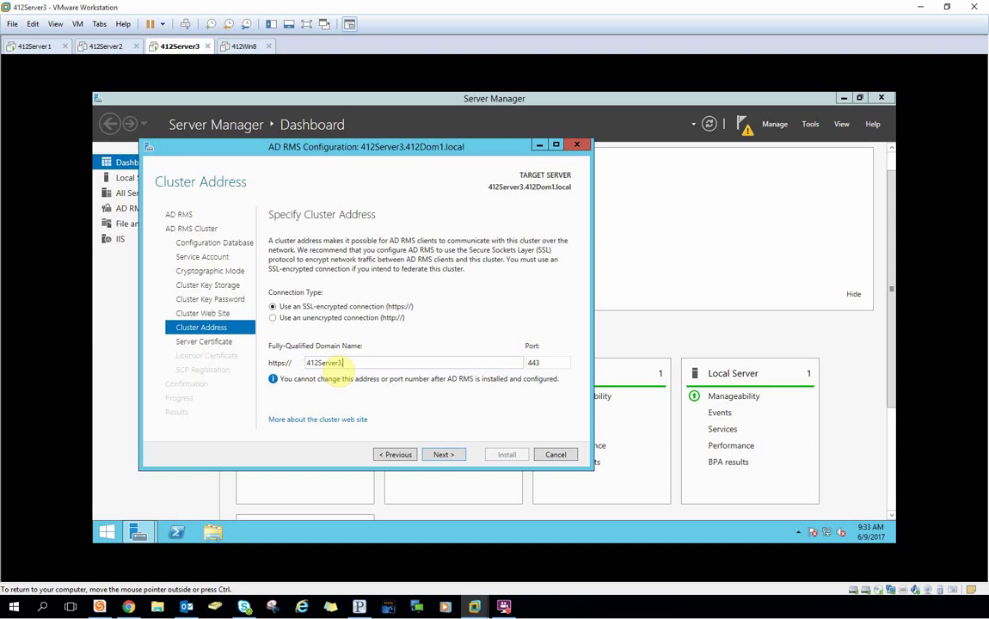
type(".412Dom1.local")
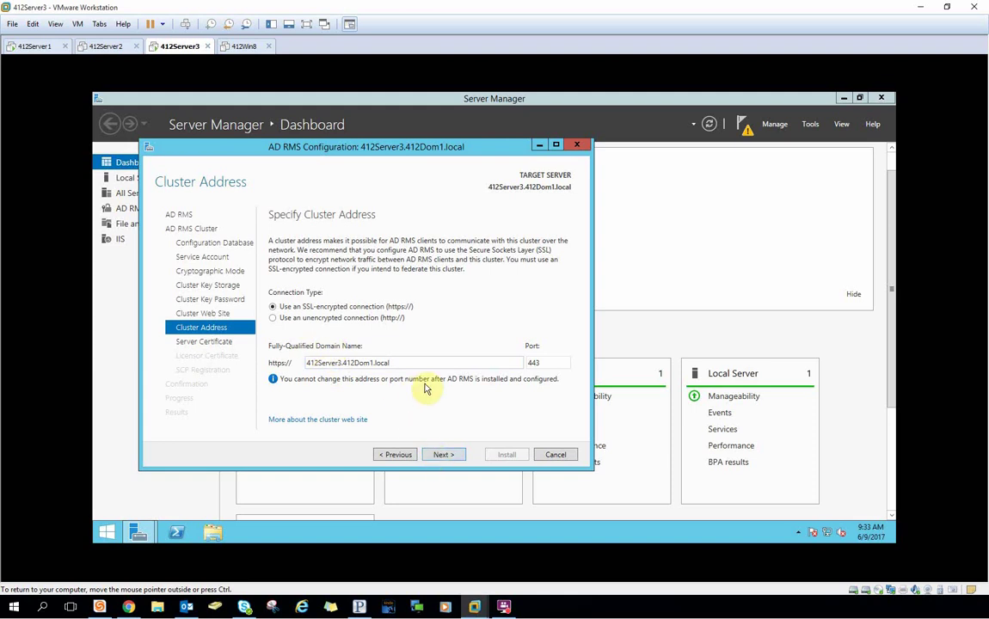
left_click_drag(420, 362, 253, 362)
right_click(319, 364)
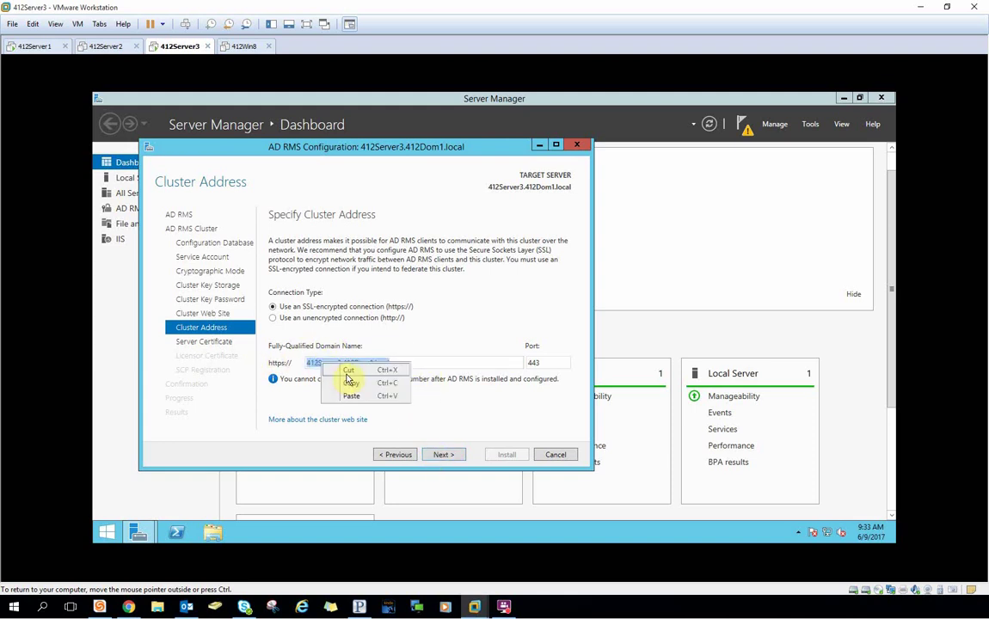
left_click(356, 392)
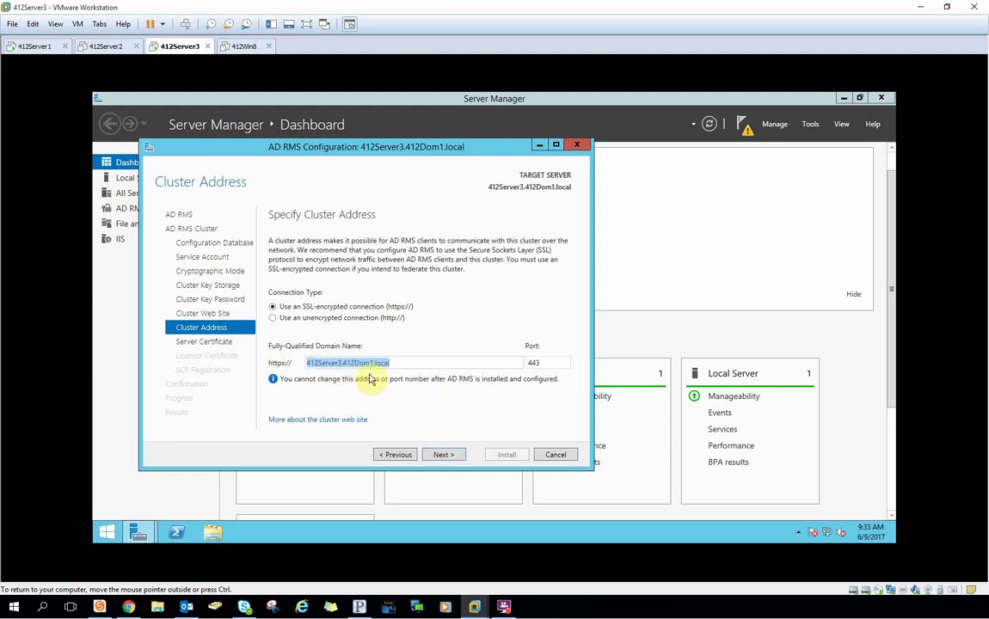
left_click(427, 362)
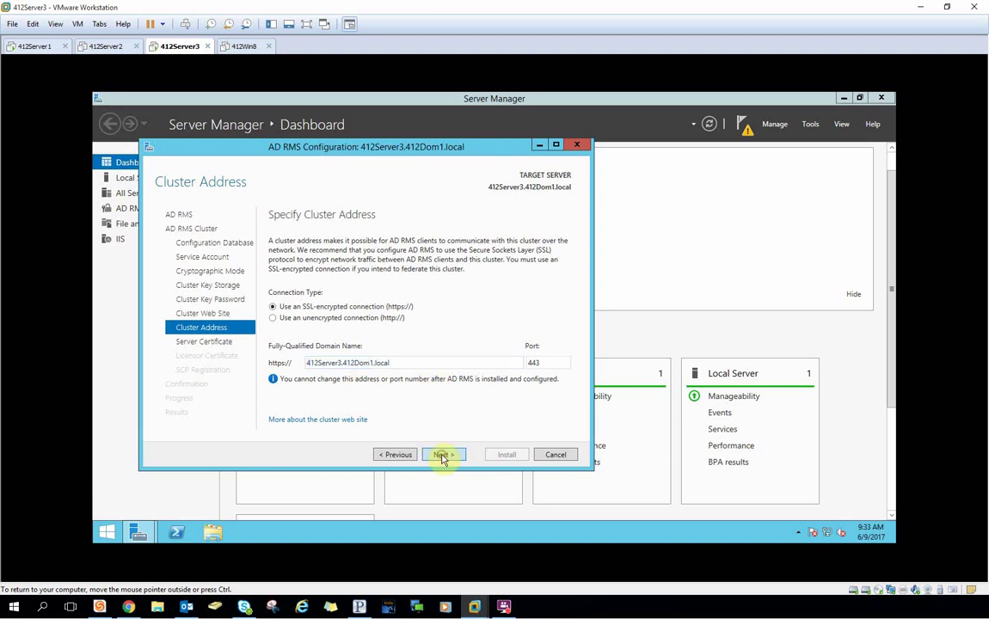
Choose the existing 412Server3.412Dom1.local SSL certificate for the cluster.
left_click(441, 454)
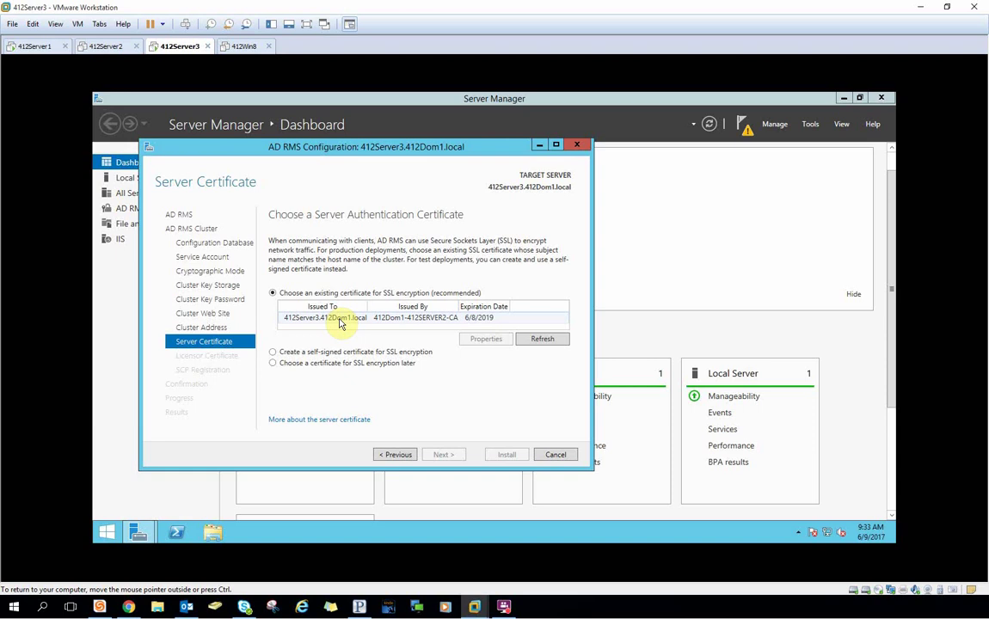
left_click(318, 320)
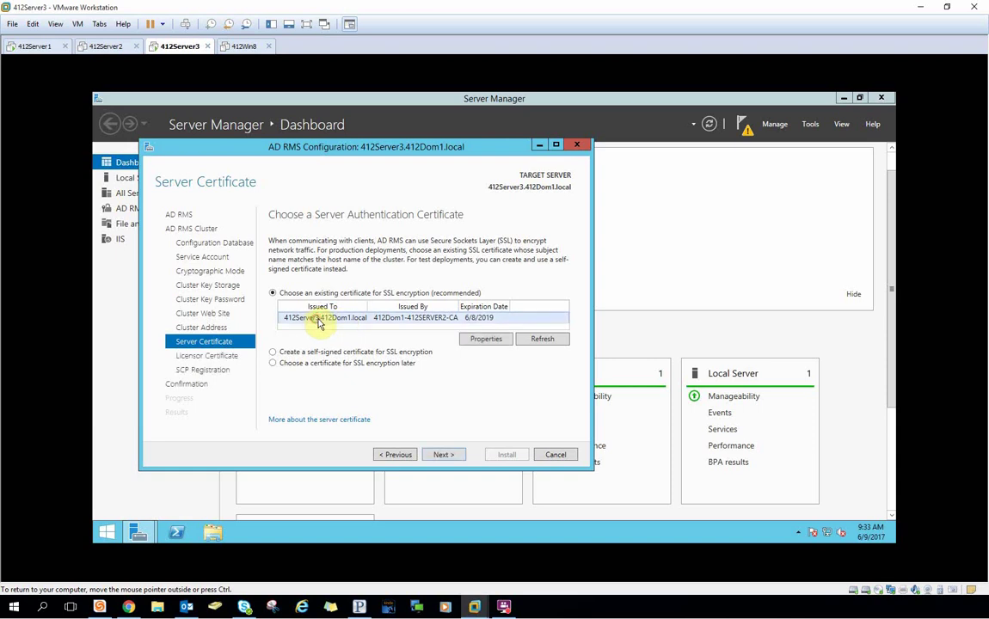
left_click(444, 455)
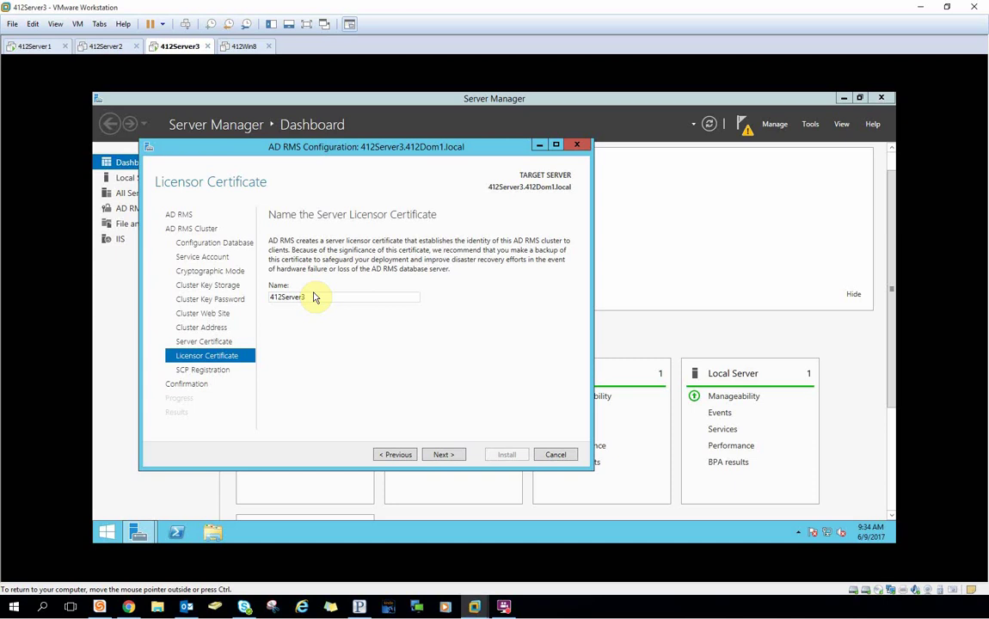
Replace the licensor certificate name 412Server3 with 412Dom1ADRMS and continue to SCP registration.
double_click(329, 296)
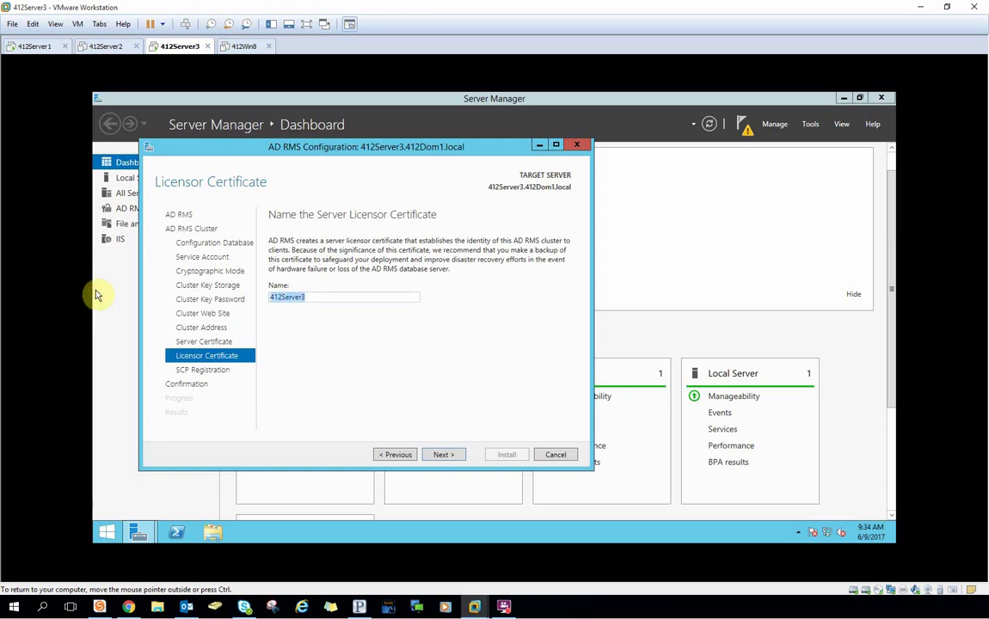
key("BackSpace")
type("412Dom1ADRMS")
left_click(447, 455)
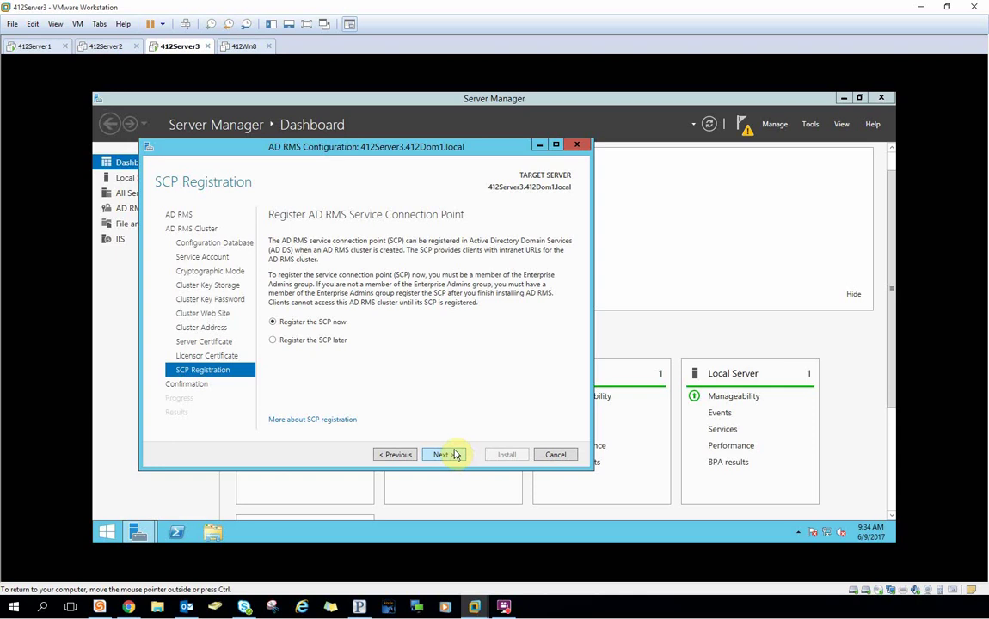
Keep 'Register the SCP now', install AD RMS, and close the wizard after the results appear.
left_click(452, 455)
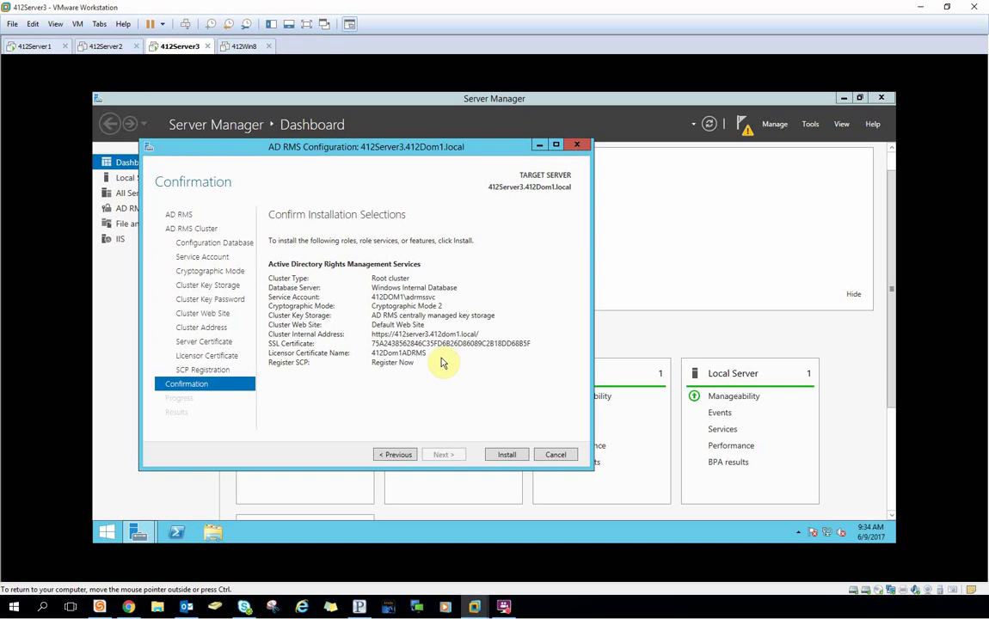
left_click(507, 455)
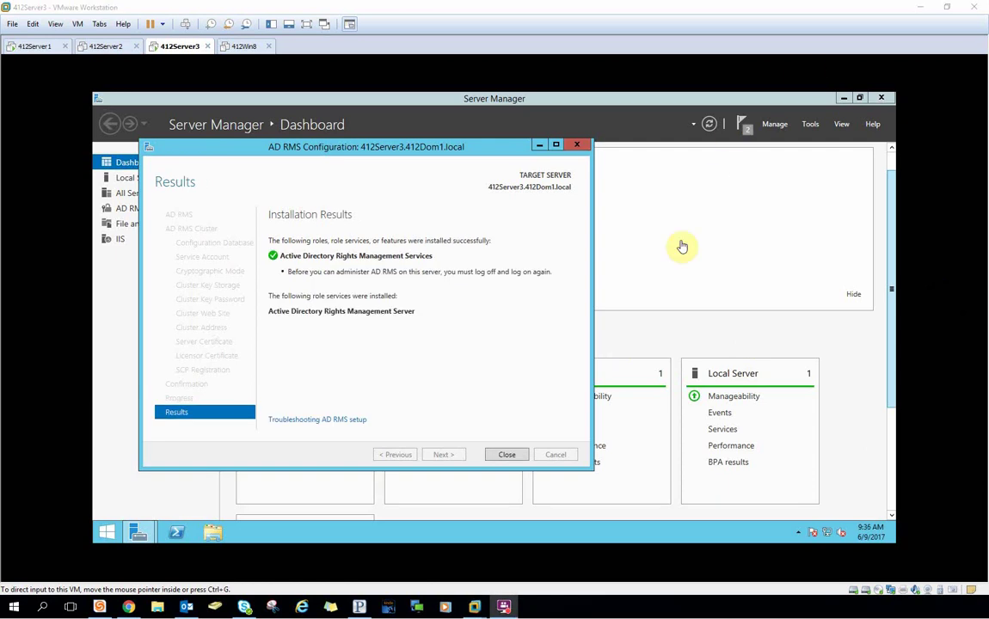
left_click(508, 455)
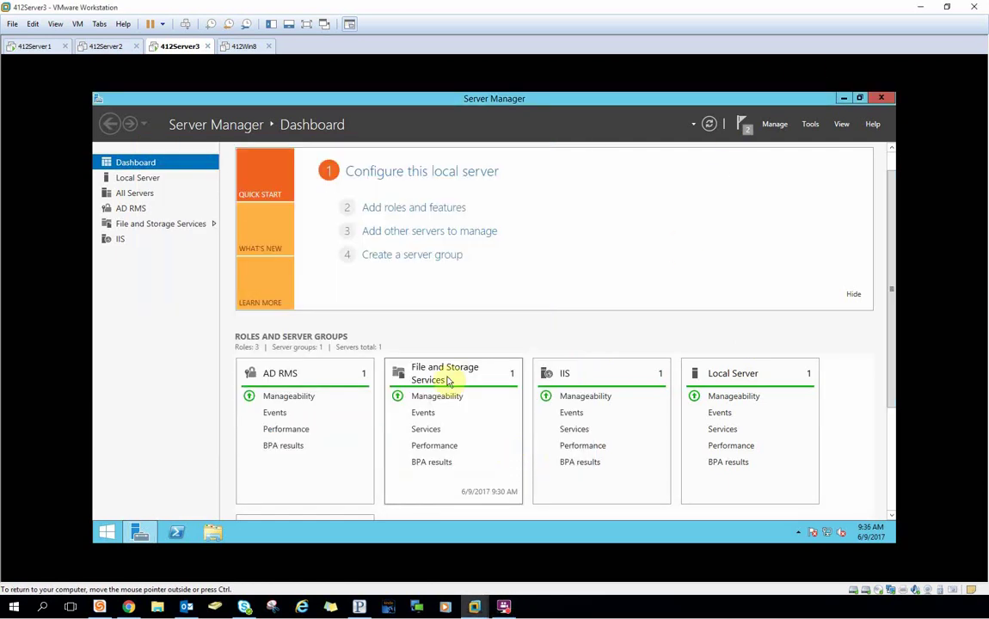
Close Server Manager and sign the Administrator out of the guest from the Start screen.
left_click(883, 101)
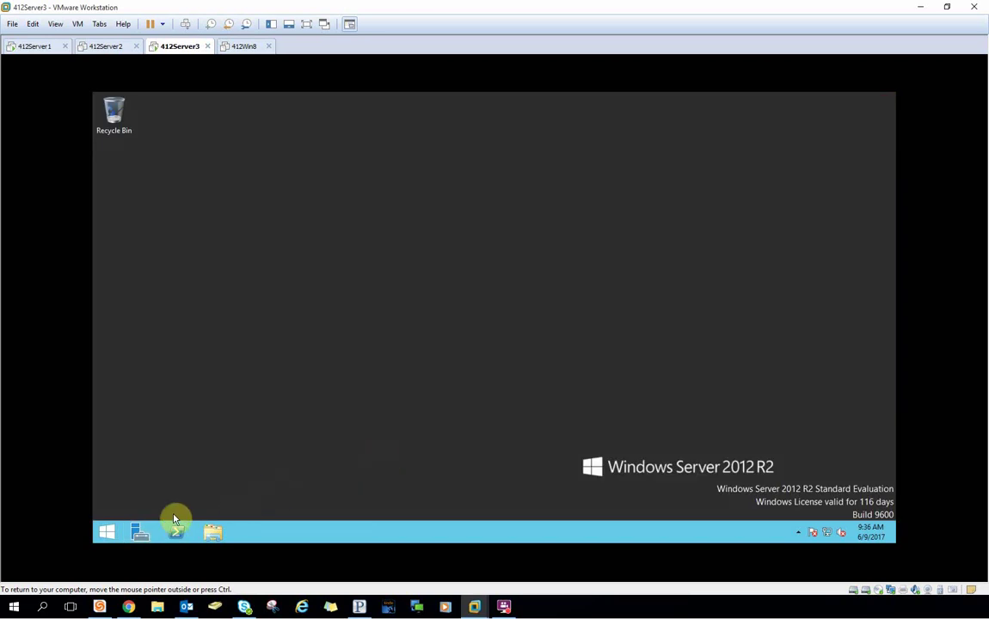
right_click(105, 531)
left_click(327, 331)
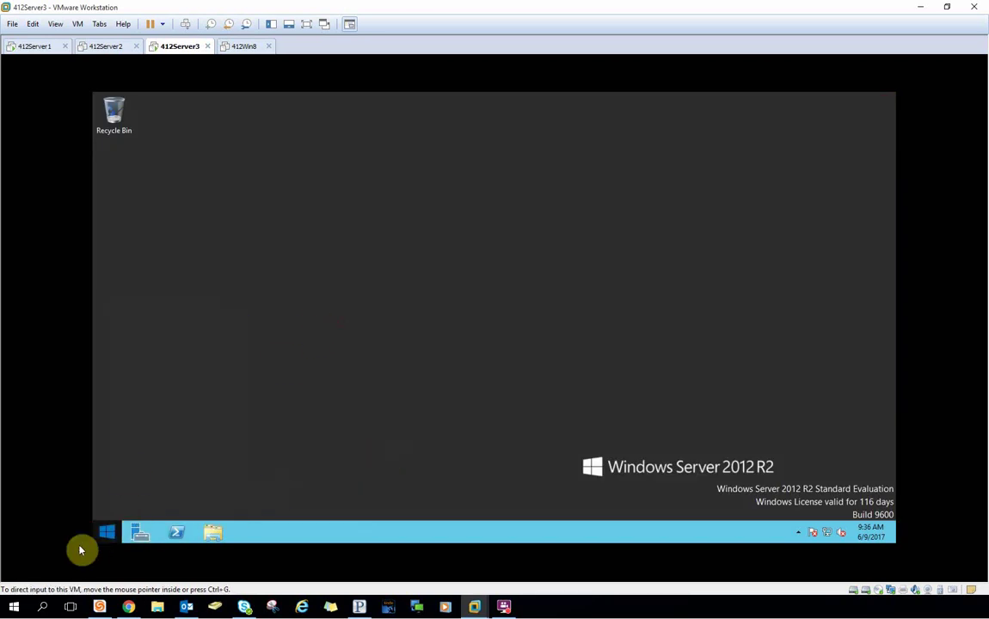
left_click(105, 533)
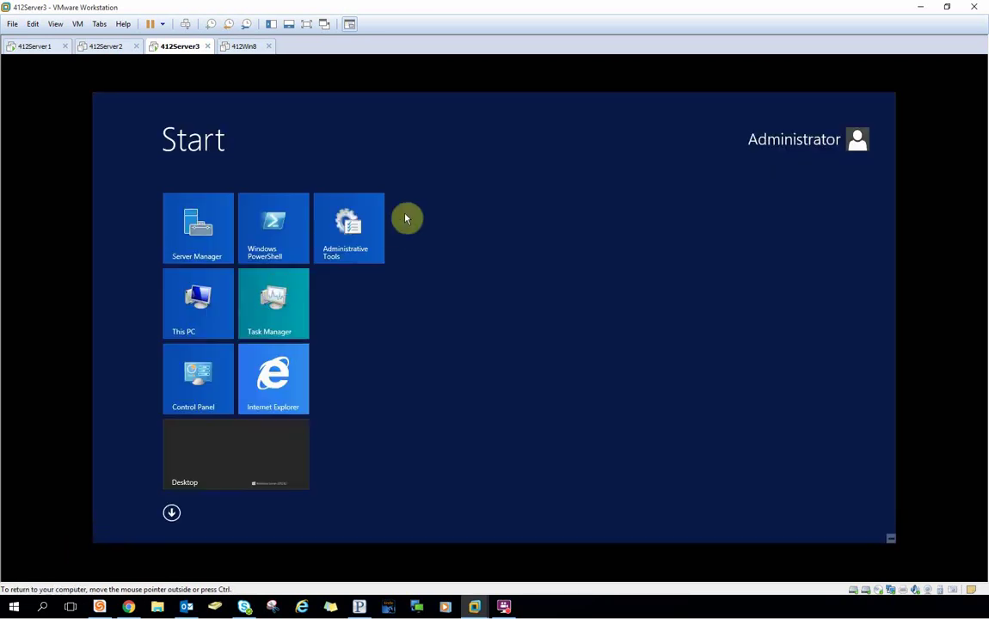
left_click(847, 139)
left_click(737, 196)
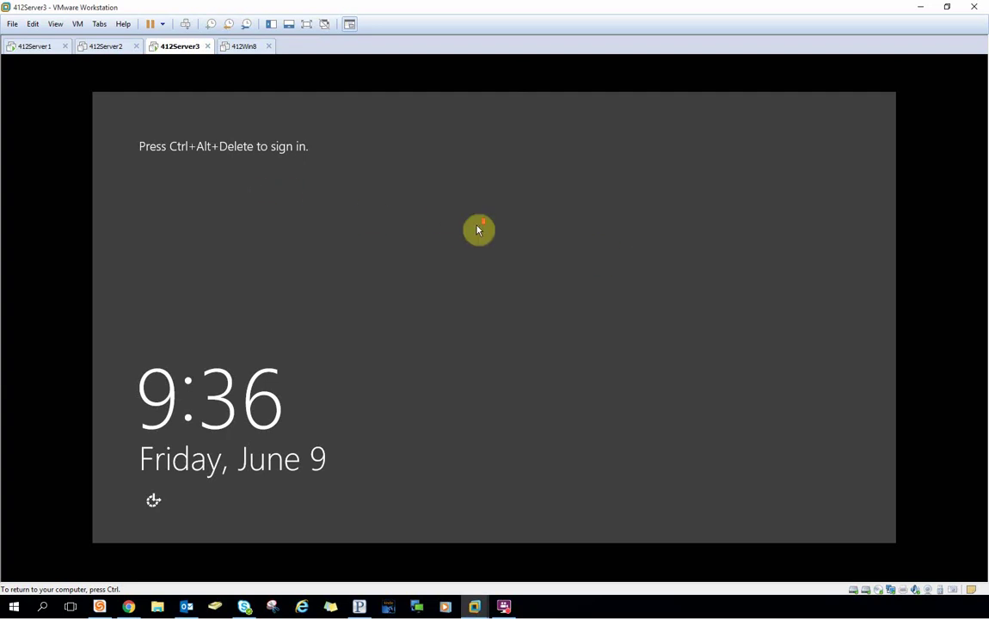
Sign back in through Other user with the administrator account and its password.
left_click(185, 24)
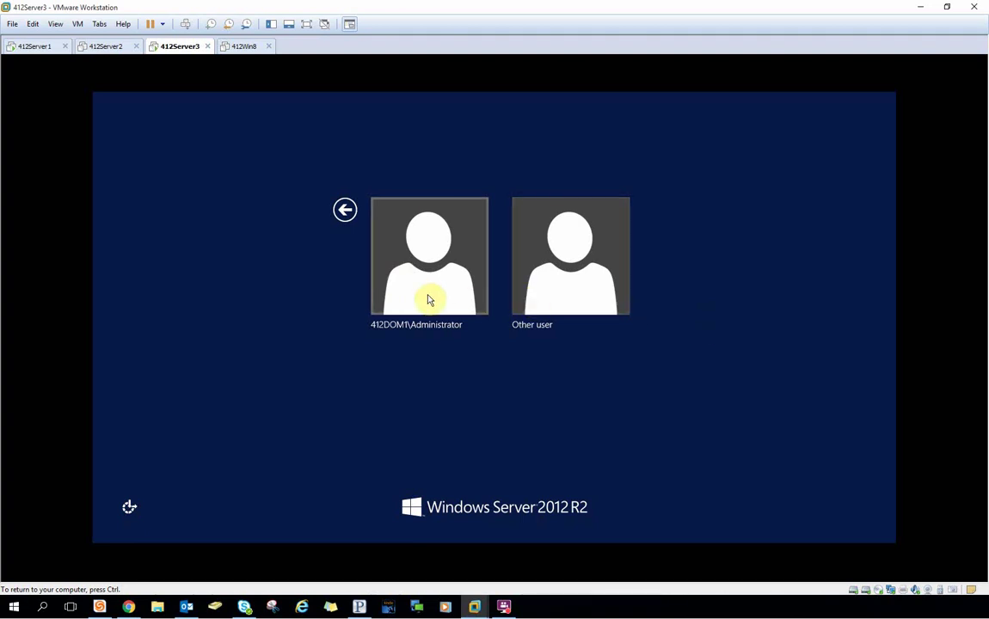
left_click(542, 287)
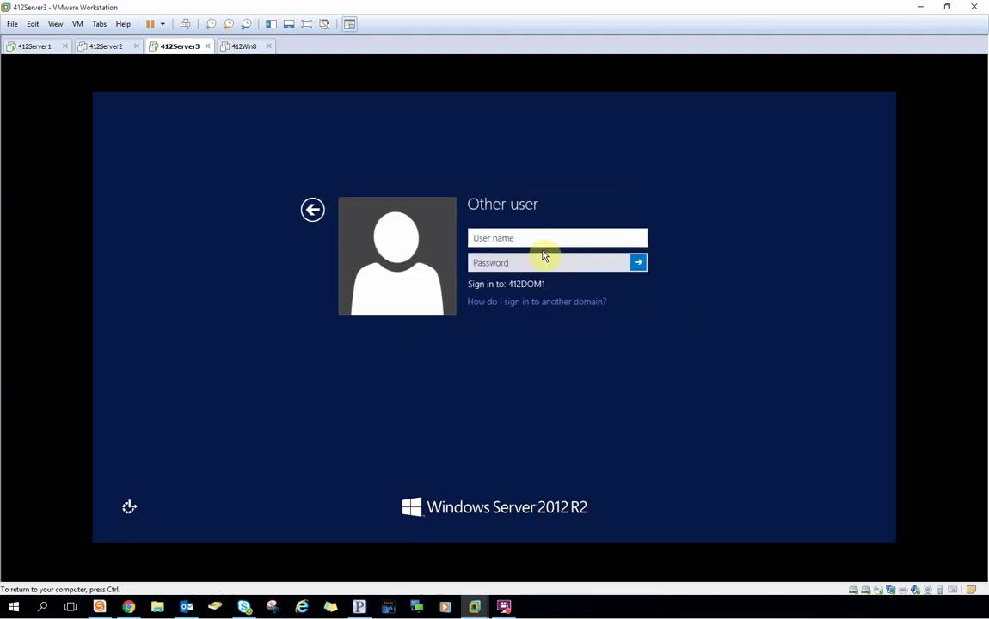
type("administrator")
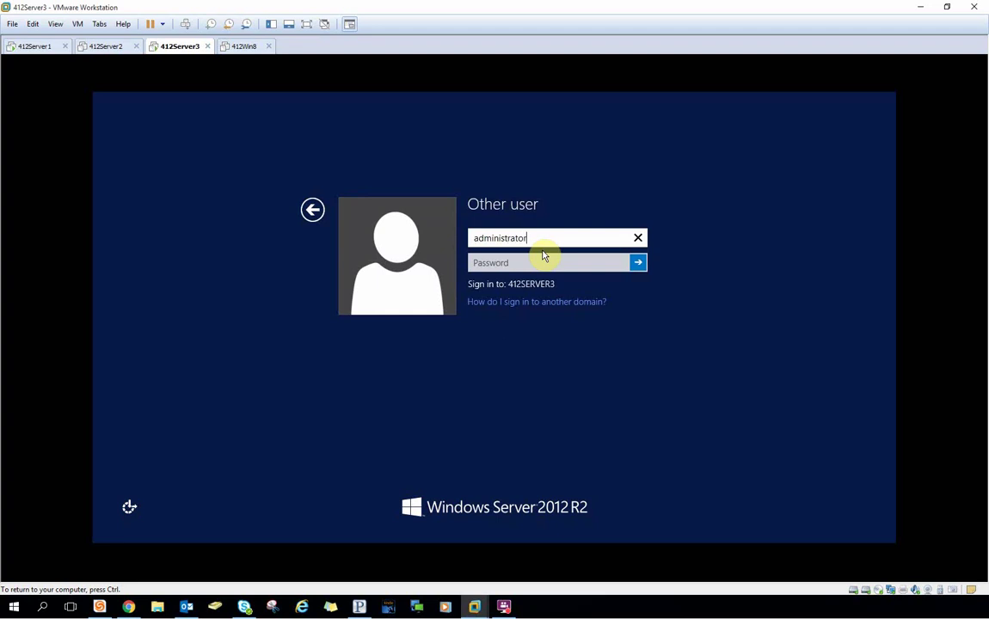
key("Tab")
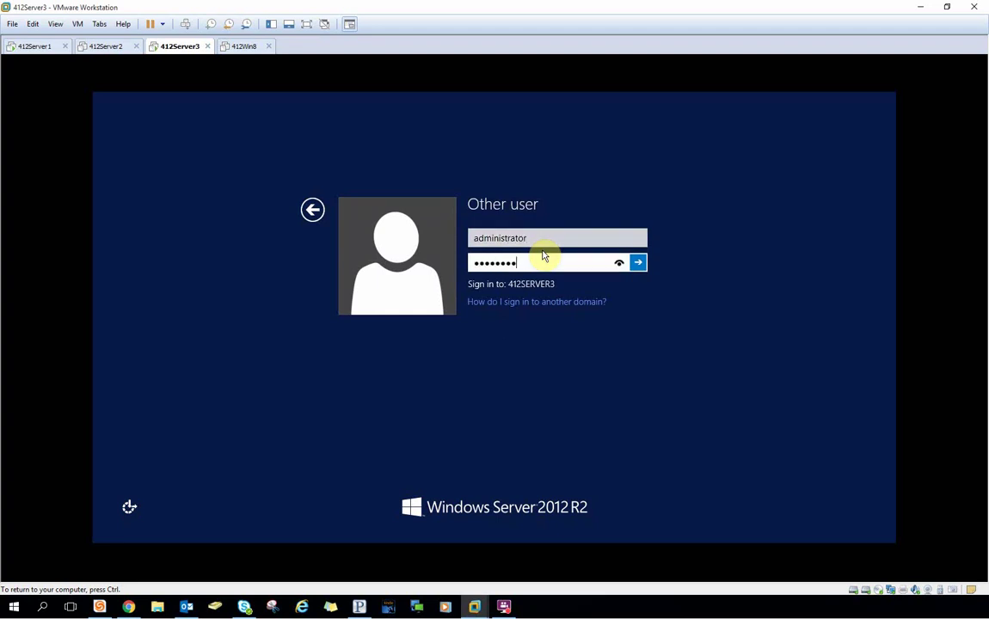
key("Return")
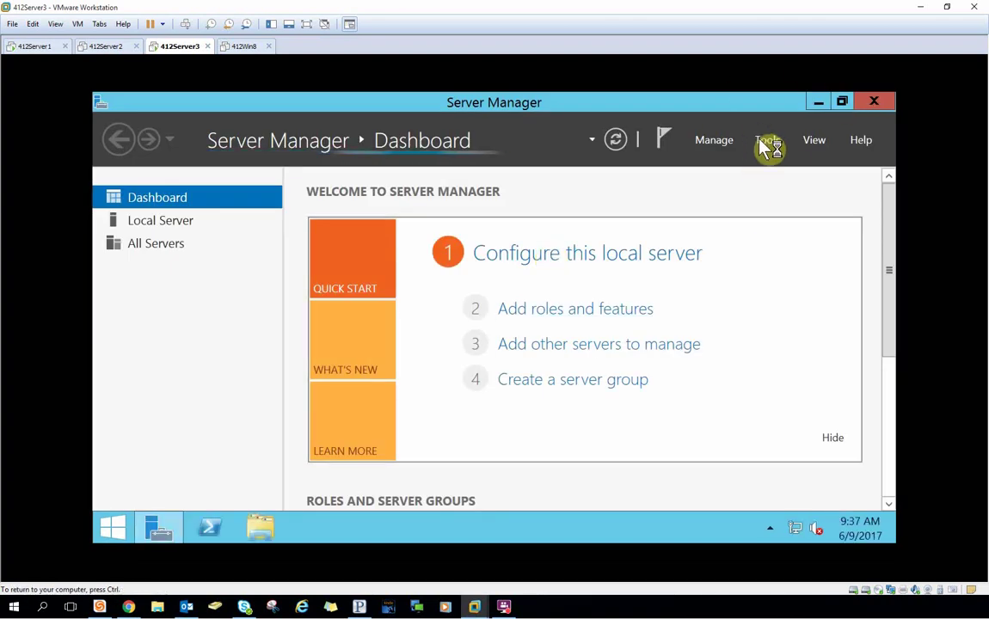
Launch Active Directory Rights Management Services from Tools and cancel the VMware Tools log-off prompt.
left_click(767, 143)
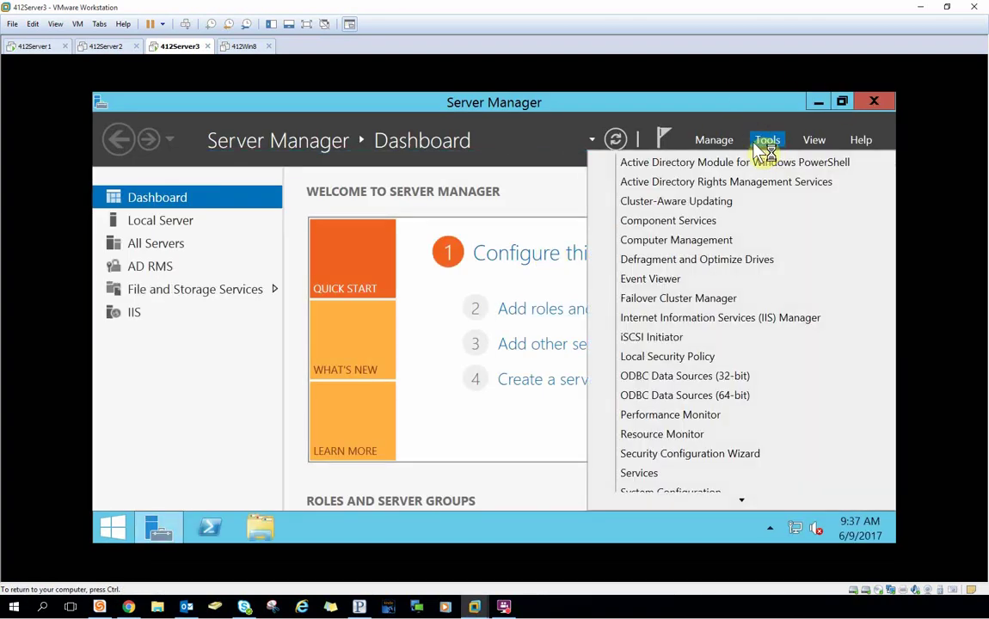
left_click(712, 191)
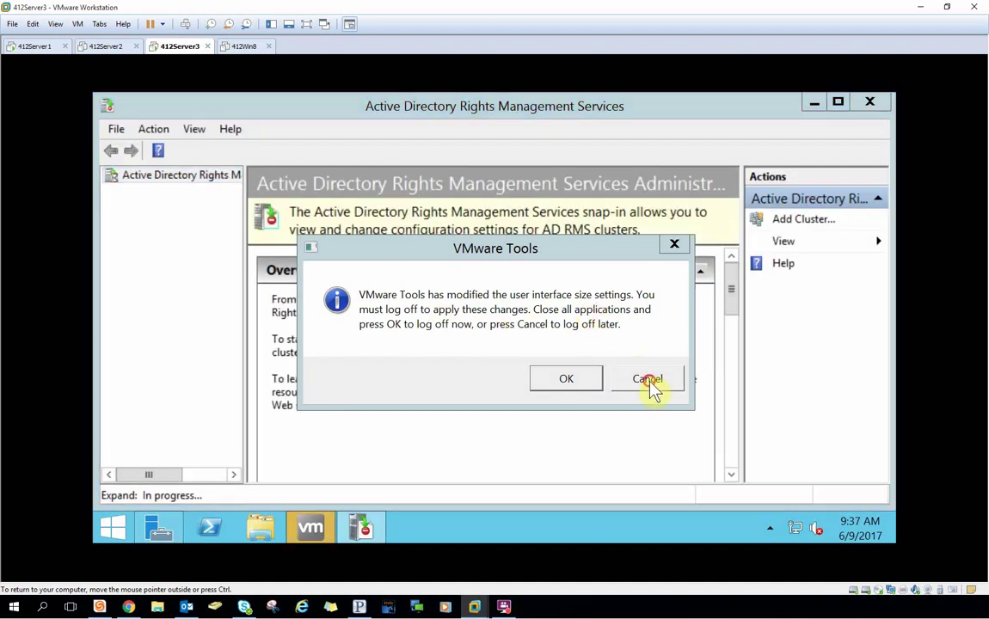
left_click(647, 379)
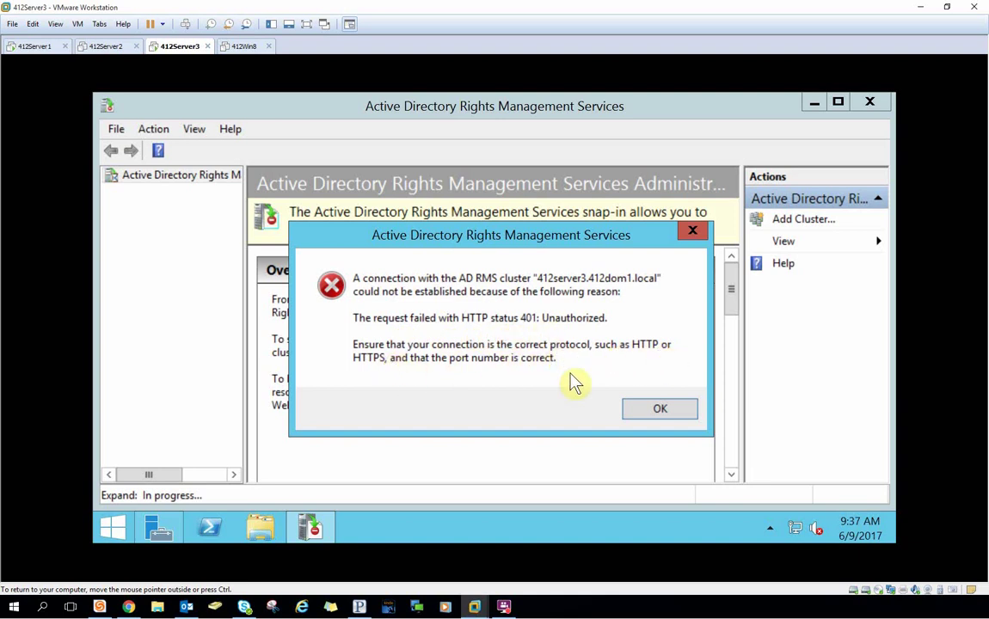
Dismiss the 401 error and refresh the 412server3 cluster node, which fails again with 401.
left_click(643, 411)
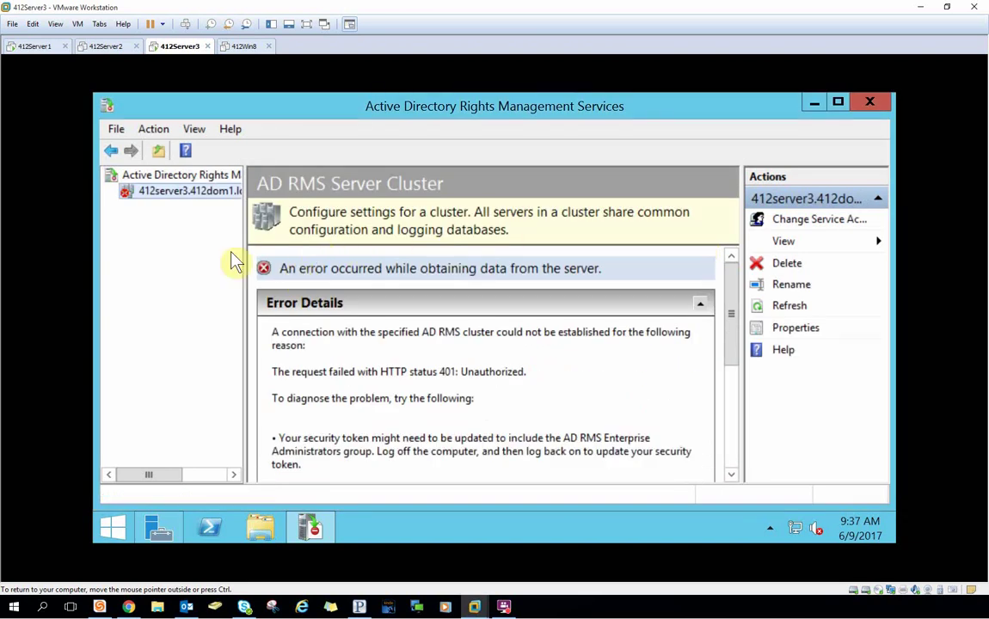
right_click(204, 192)
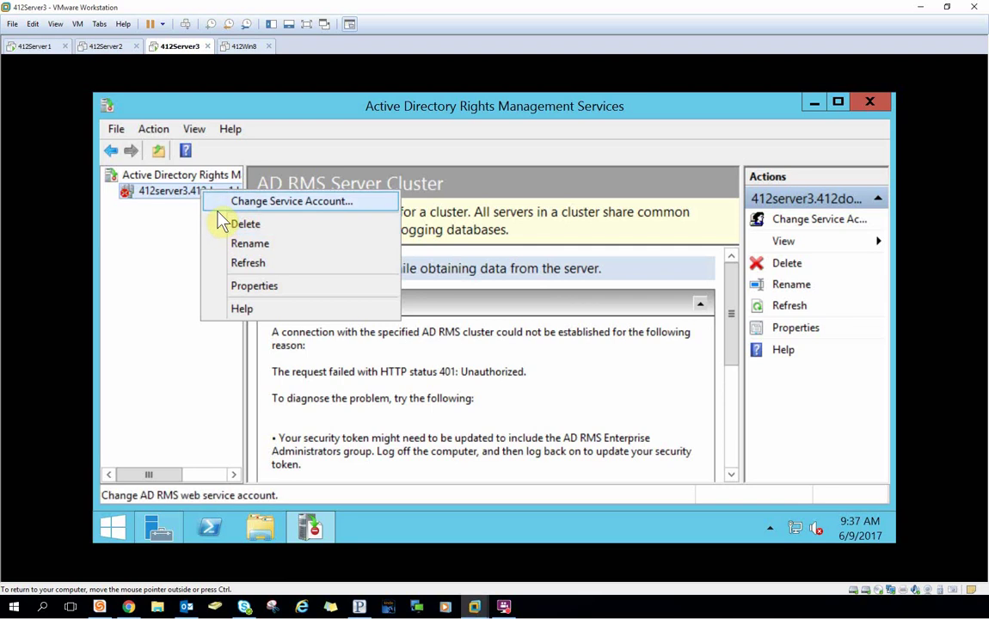
left_click(241, 264)
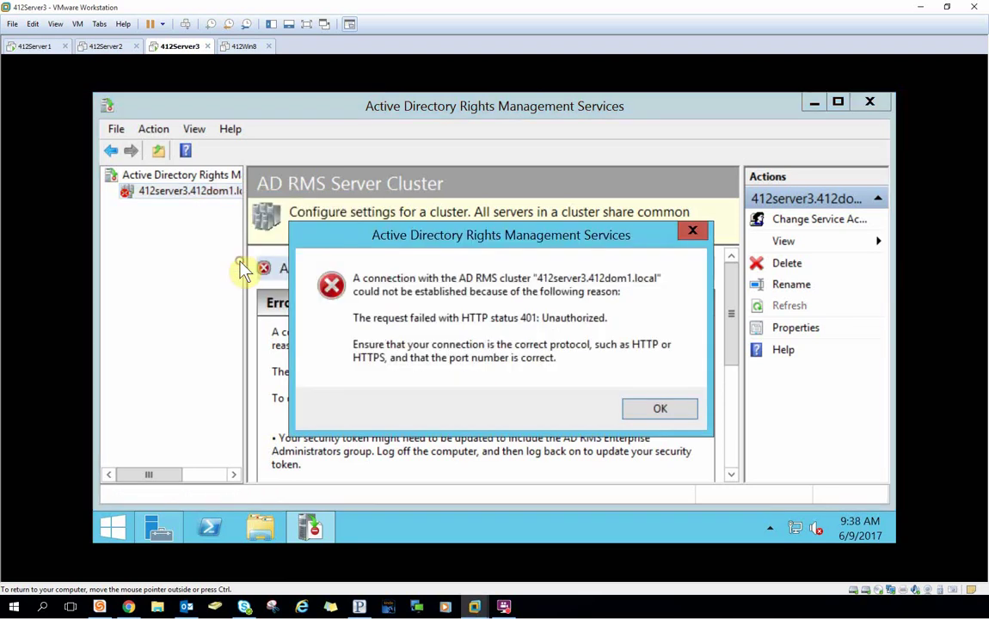
left_click(656, 410)
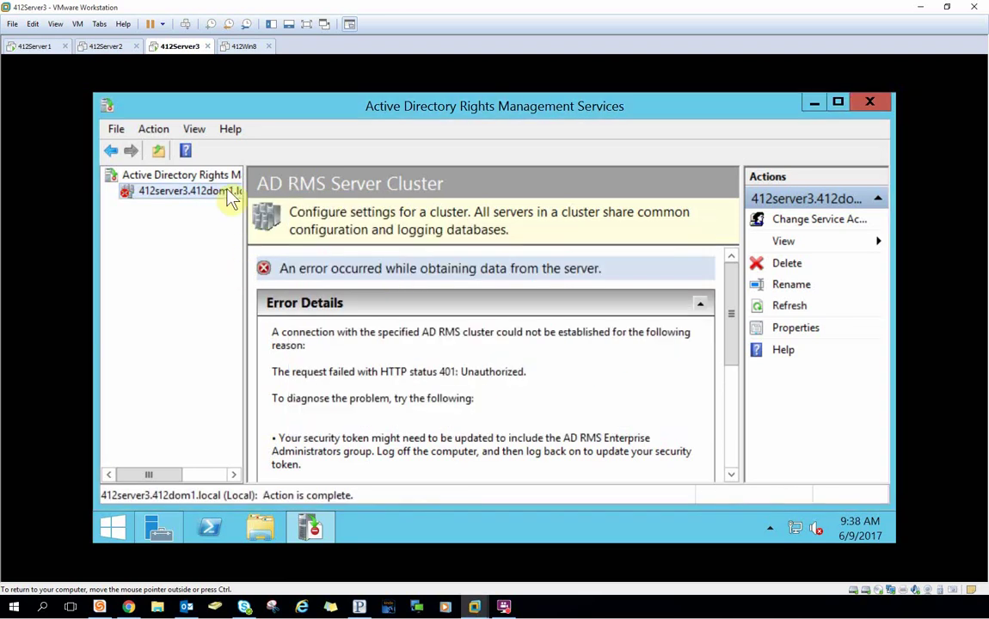
right_click(205, 193)
Open Change Service Account for the cluster, switch the VM to full screen, and close the wizard unchanged.
left_click(258, 203)
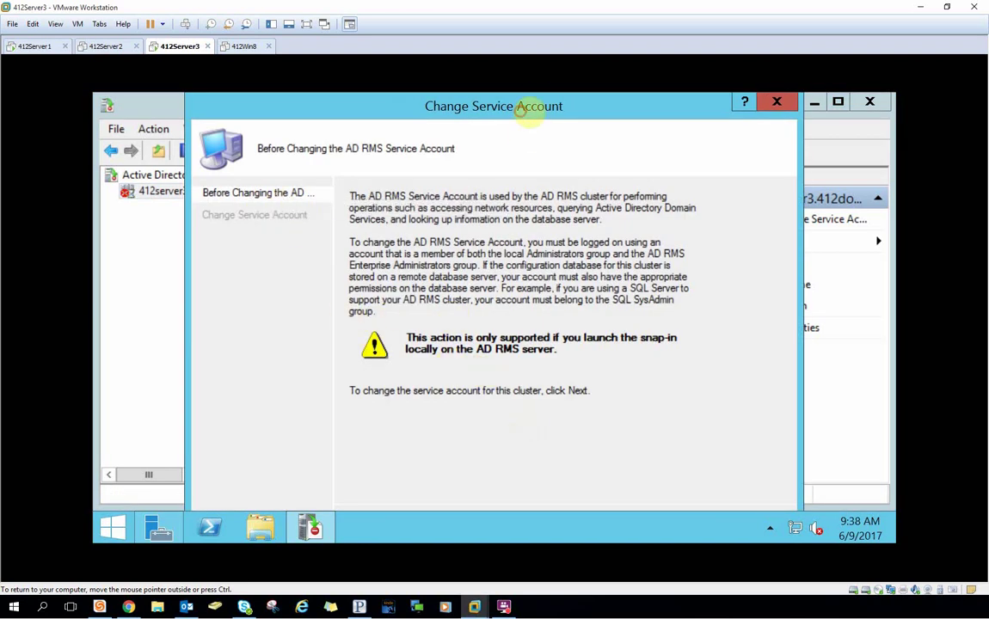
left_click_drag(522, 110, 533, 110)
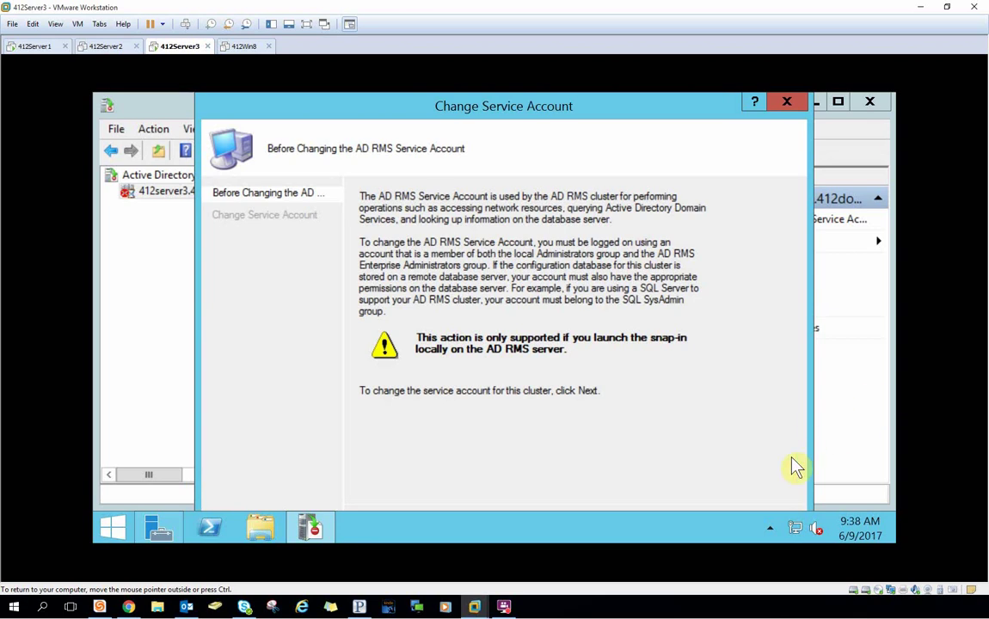
left_click(294, 24)
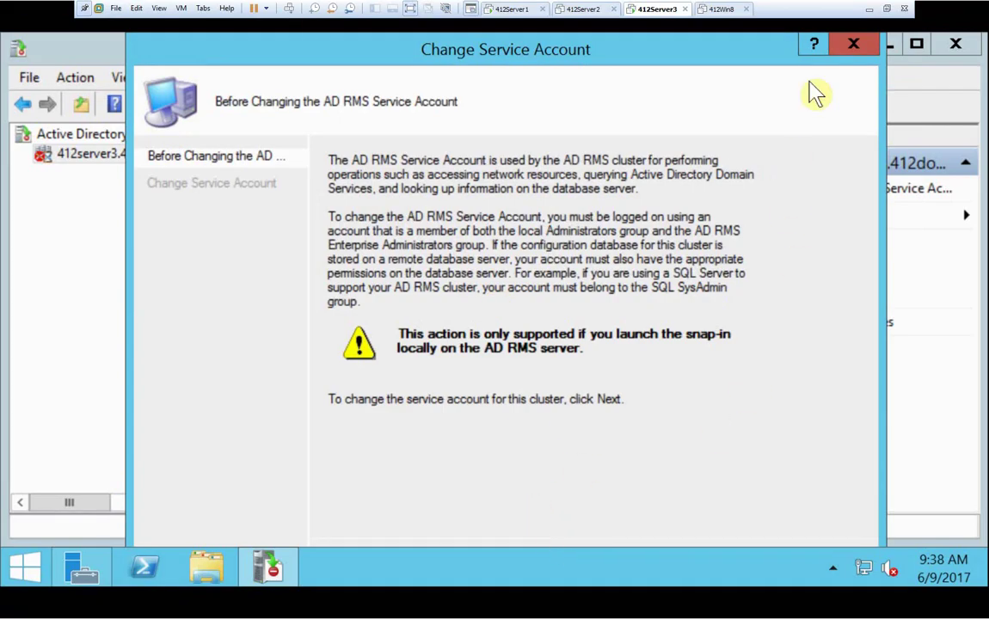
left_click_drag(729, 50, 711, 88)
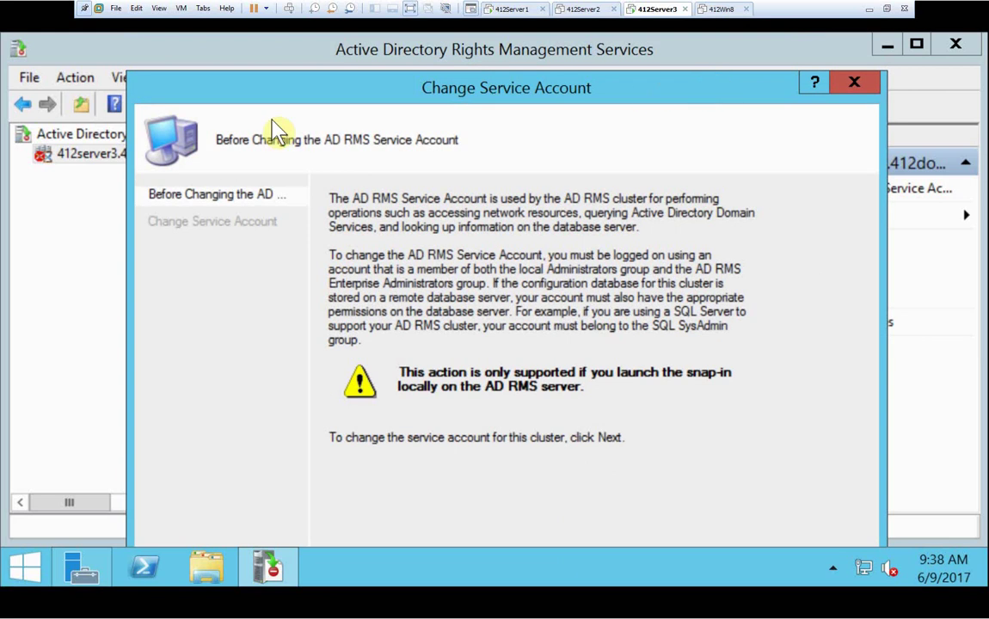
left_click_drag(211, 89, 220, 34)
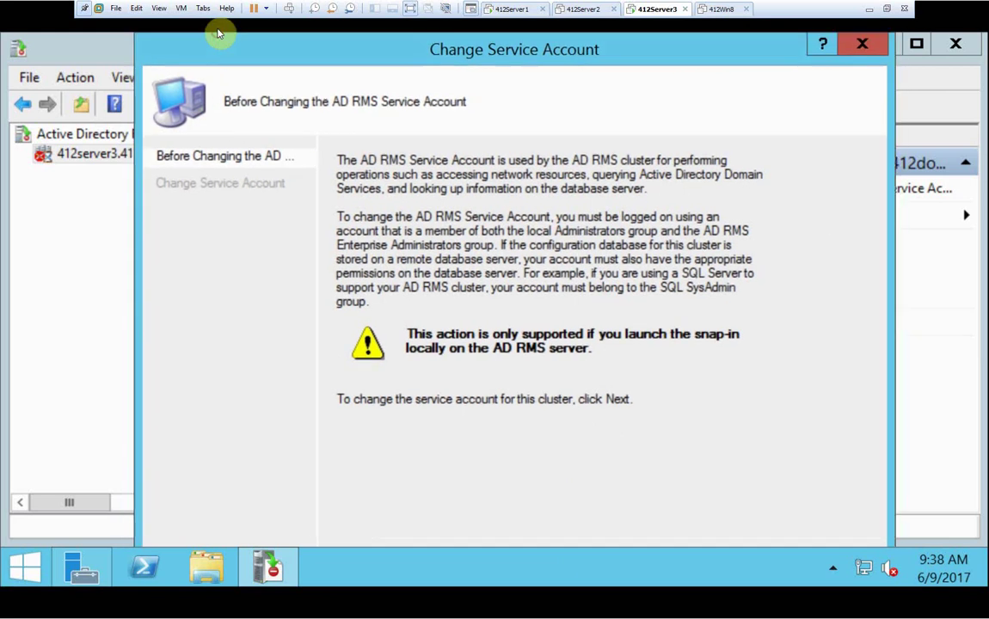
left_click(869, 46)
Close the AD RMS console and Server Manager, then sign out from the power-user menu.
left_click(954, 44)
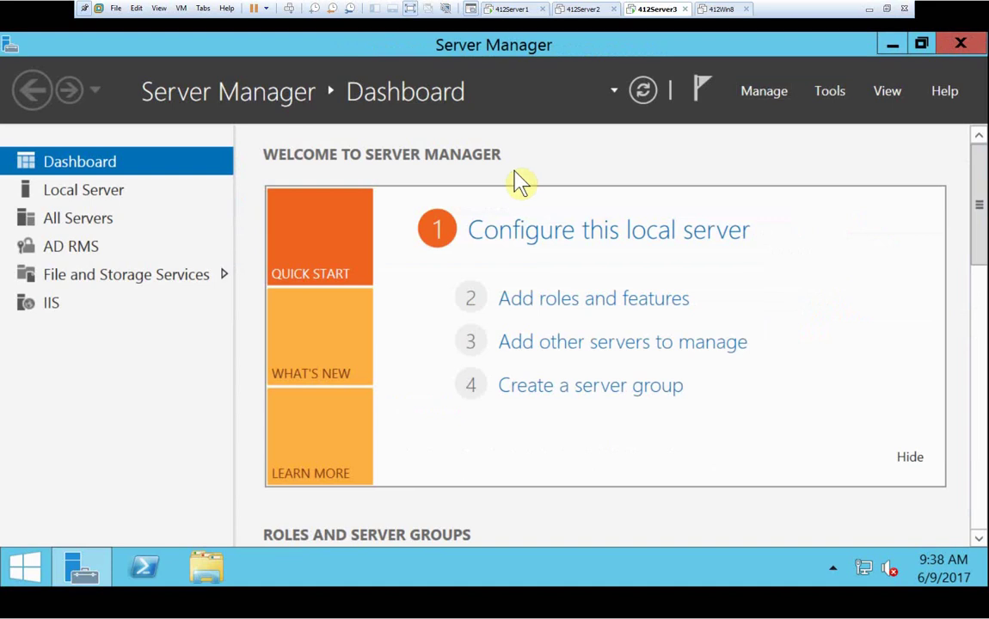
left_click(945, 49)
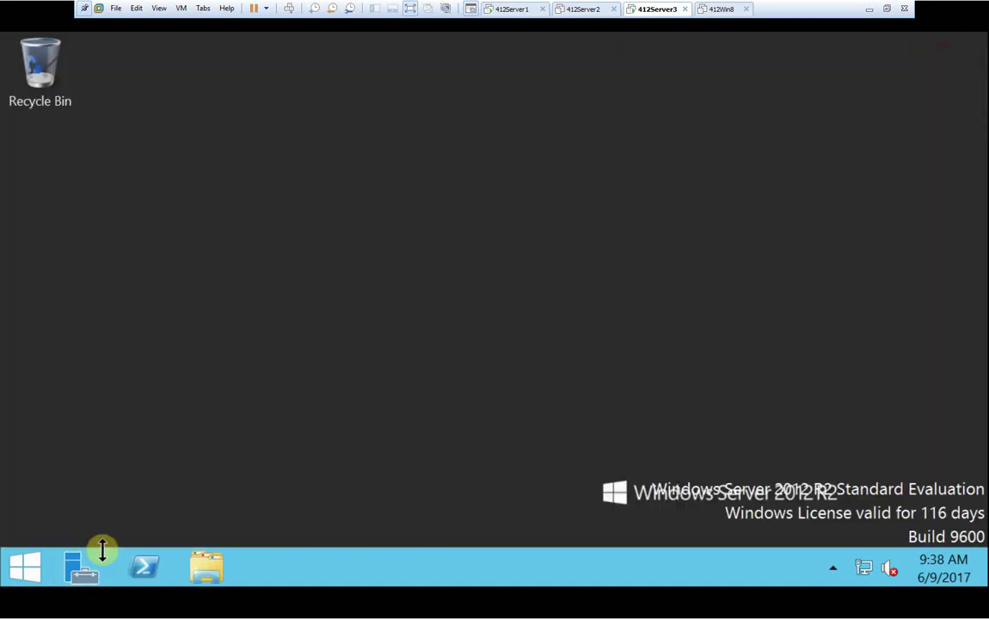
right_click(30, 567)
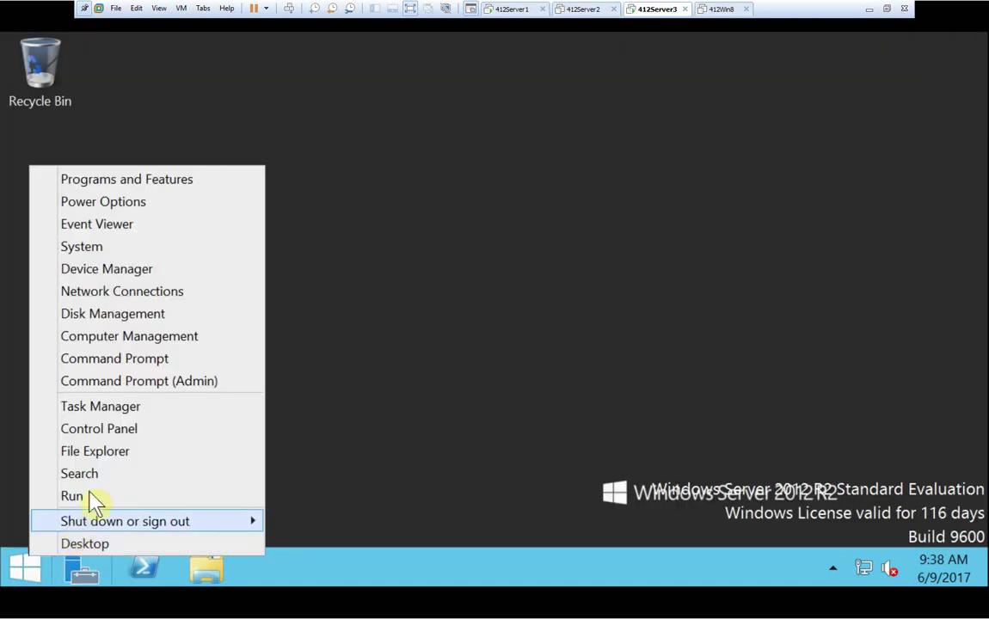
mouse_move(214, 524)
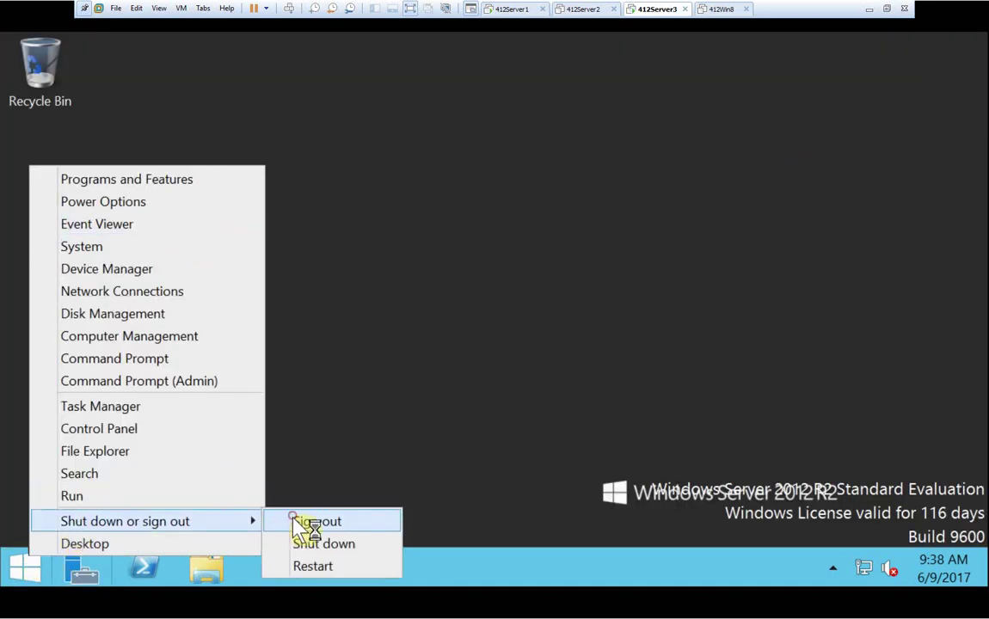
left_click(293, 521)
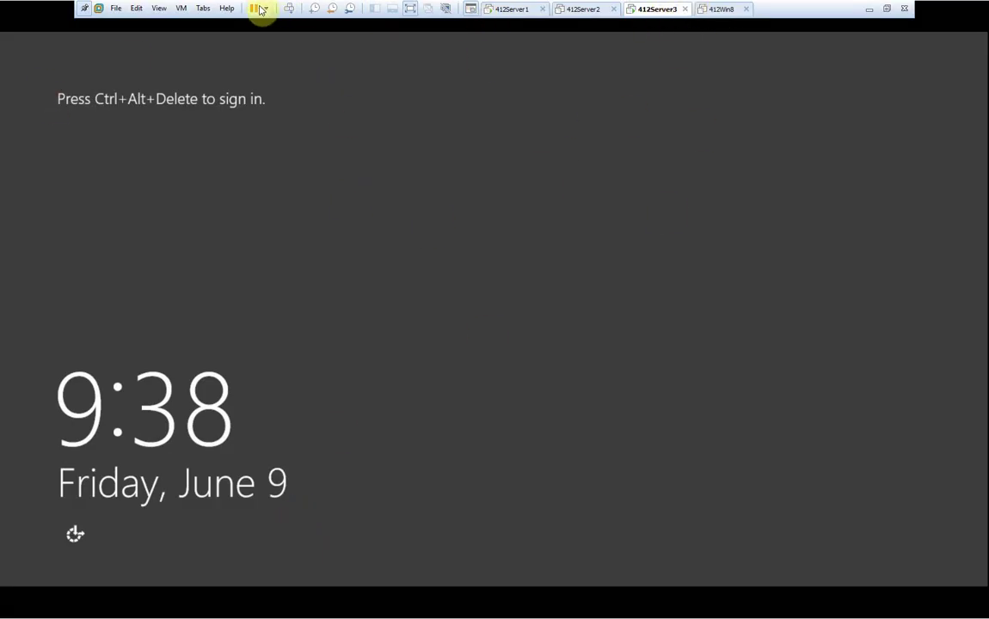
Sign in as the local 412SERVER3 Administrator with its password.
left_click(287, 9)
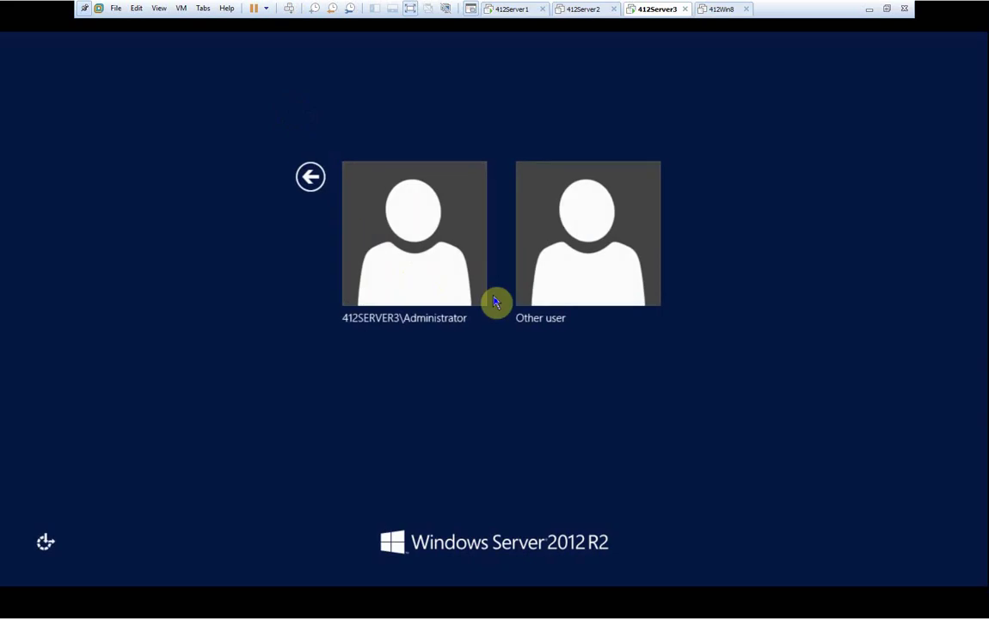
left_click(424, 263)
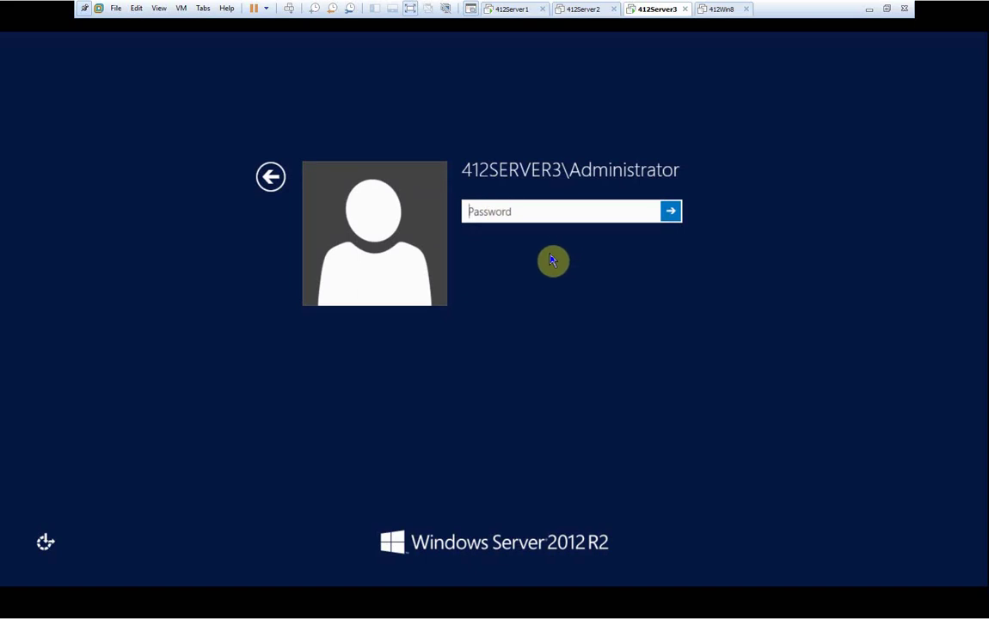
left_click(529, 211)
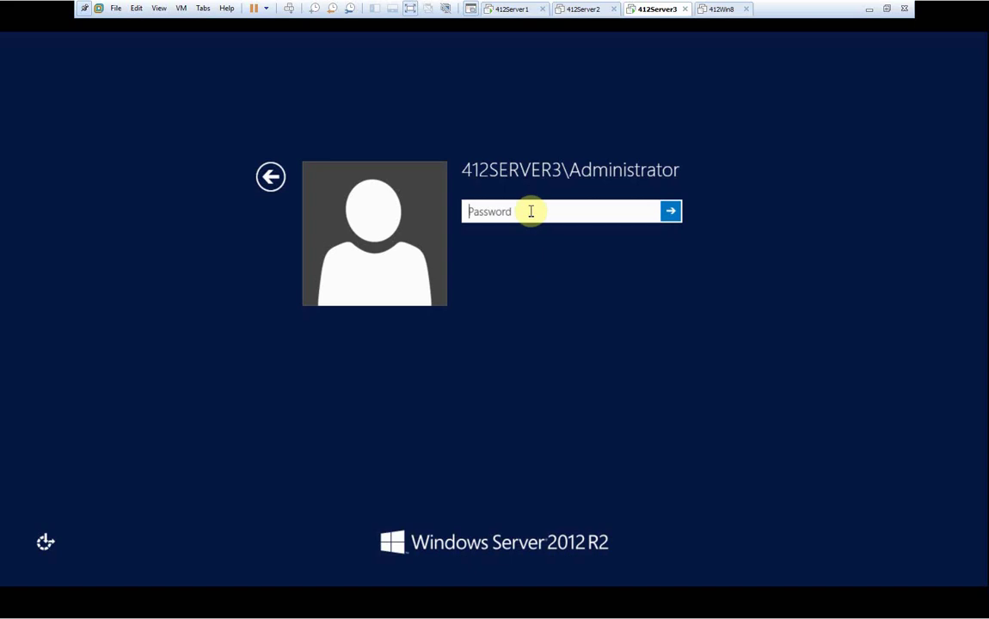
type("••••••••••")
key("Return")
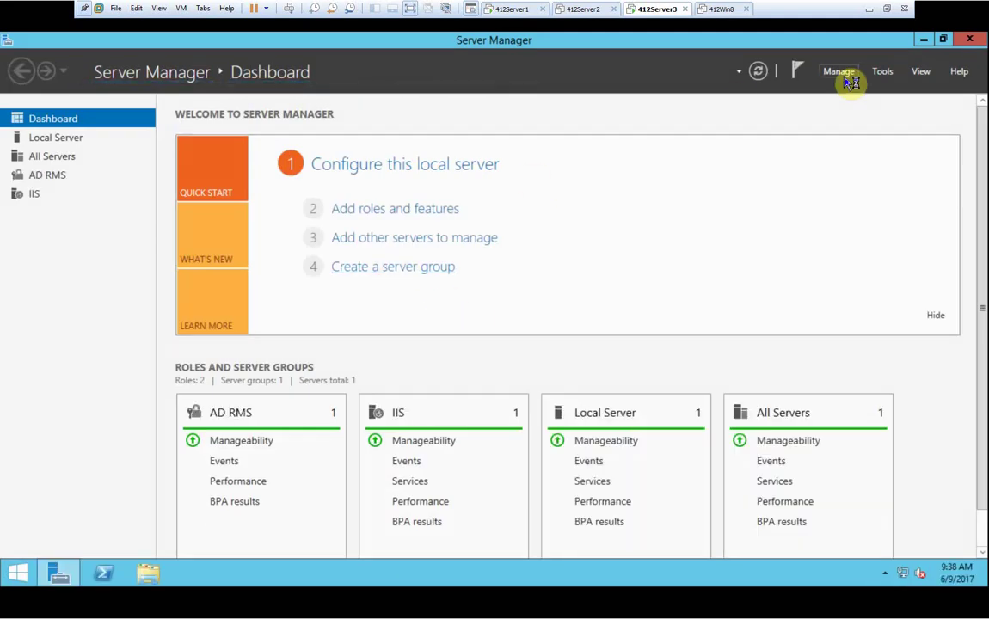
Open the AD RMS console from Tools, dismiss the 401 error, and check the Role Manager web service.
left_click(885, 75)
left_click(865, 108)
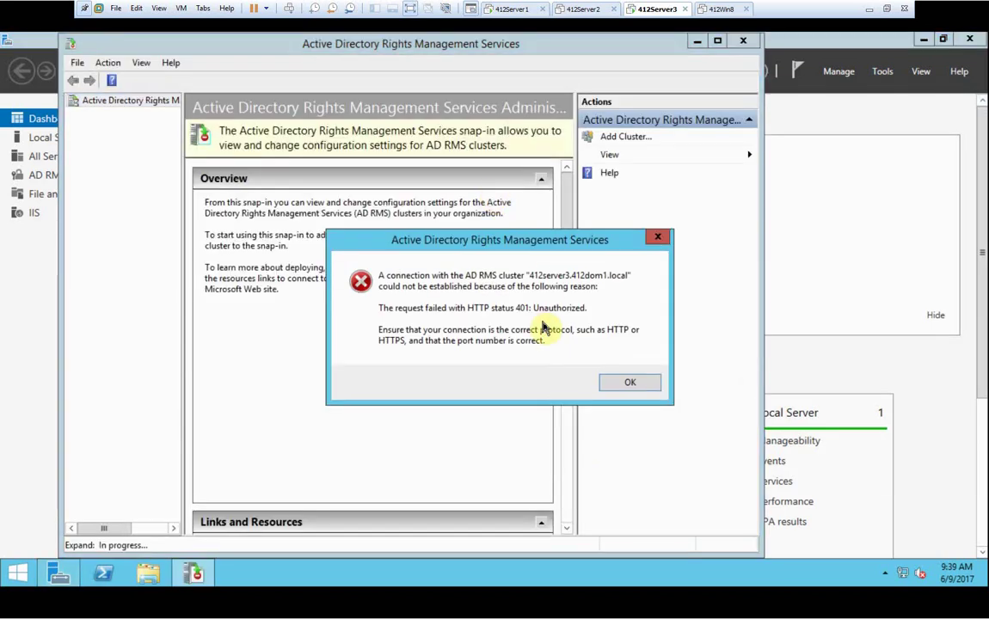
left_click(630, 381)
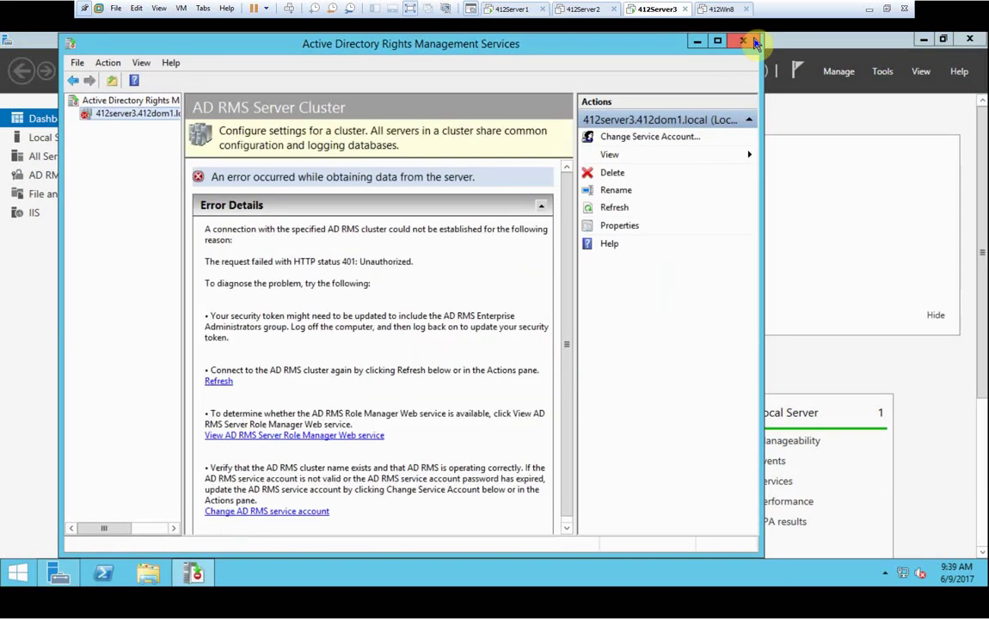
left_click(266, 435)
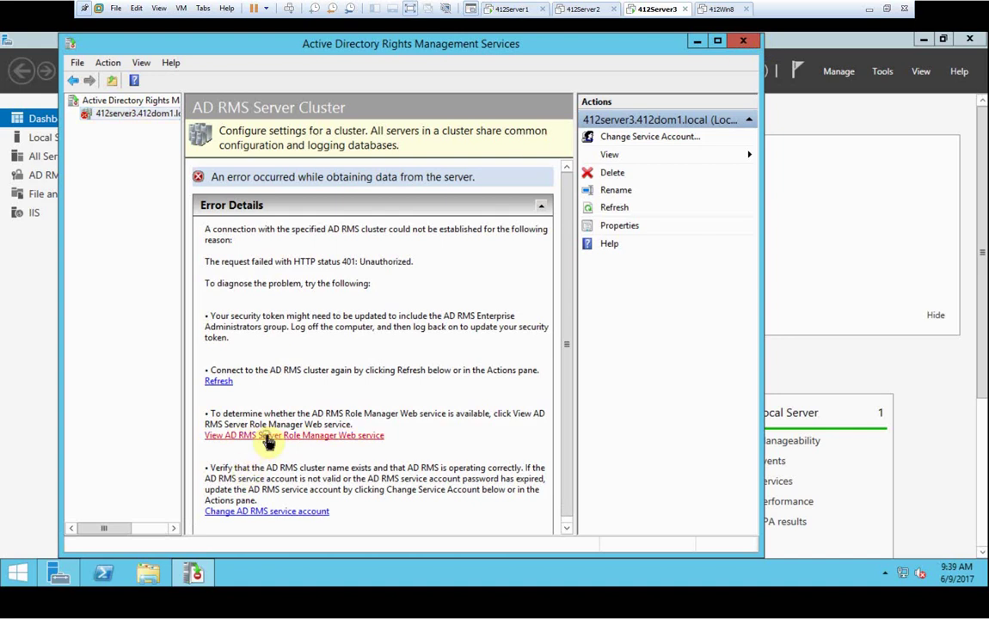
Attempt to change the AD RMS service account, cancel after the insufficient privileges error, and close everything.
left_click(302, 511)
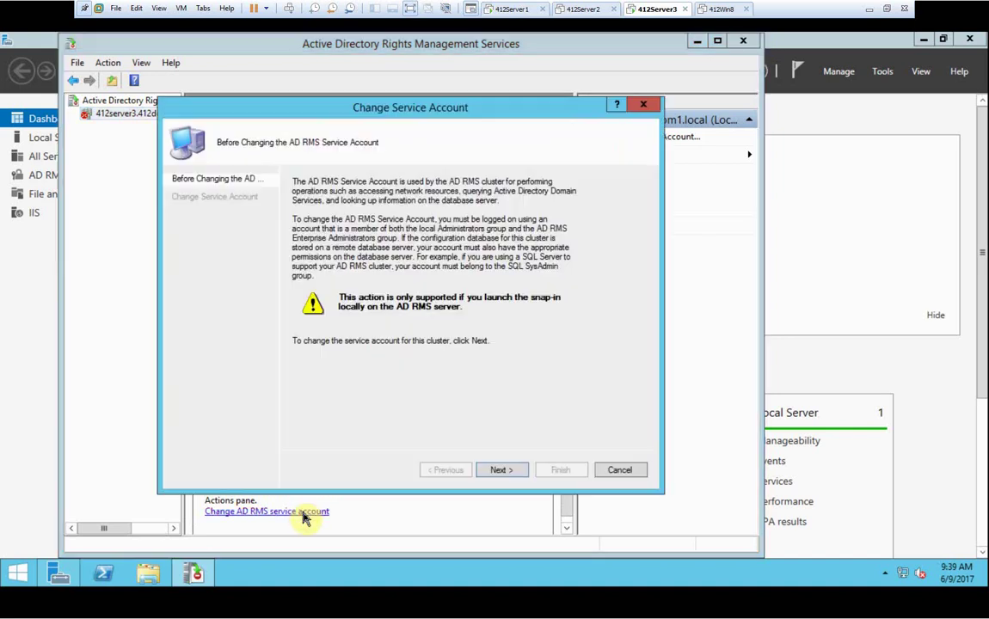
left_click(501, 470)
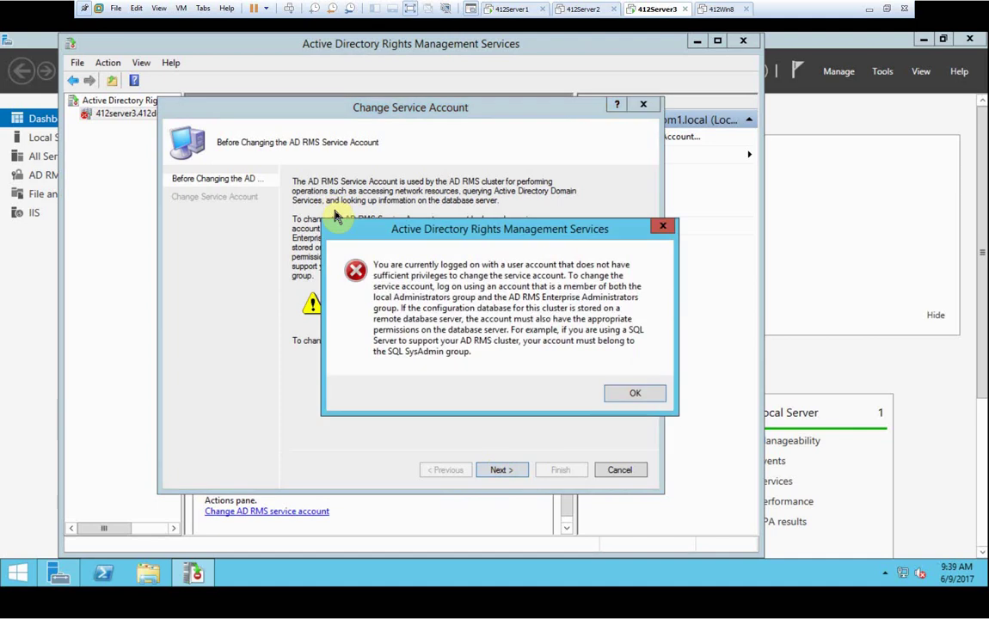
left_click(630, 397)
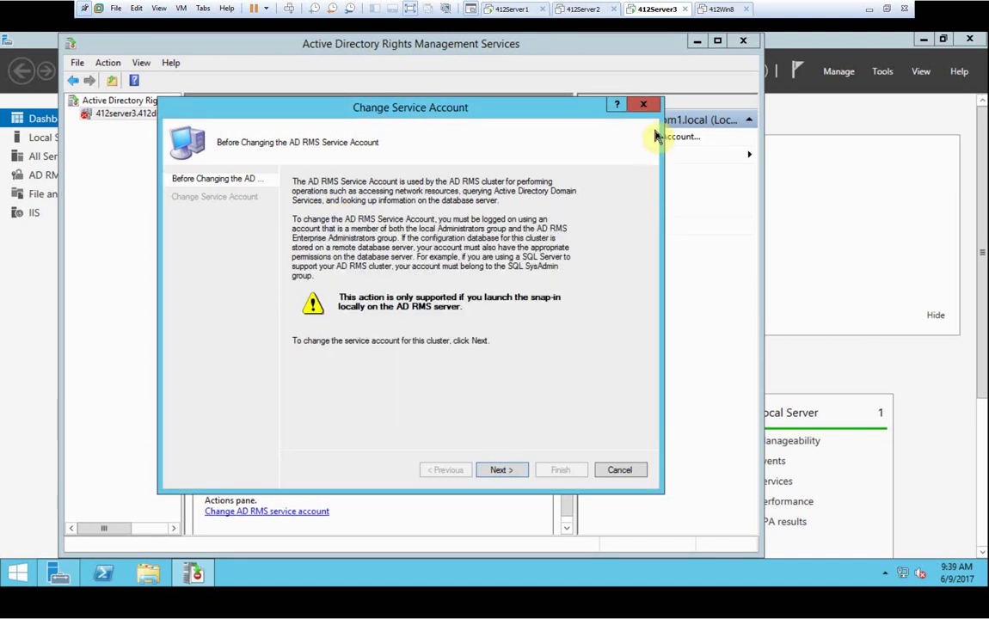
left_click(643, 104)
left_click(742, 40)
left_click(969, 40)
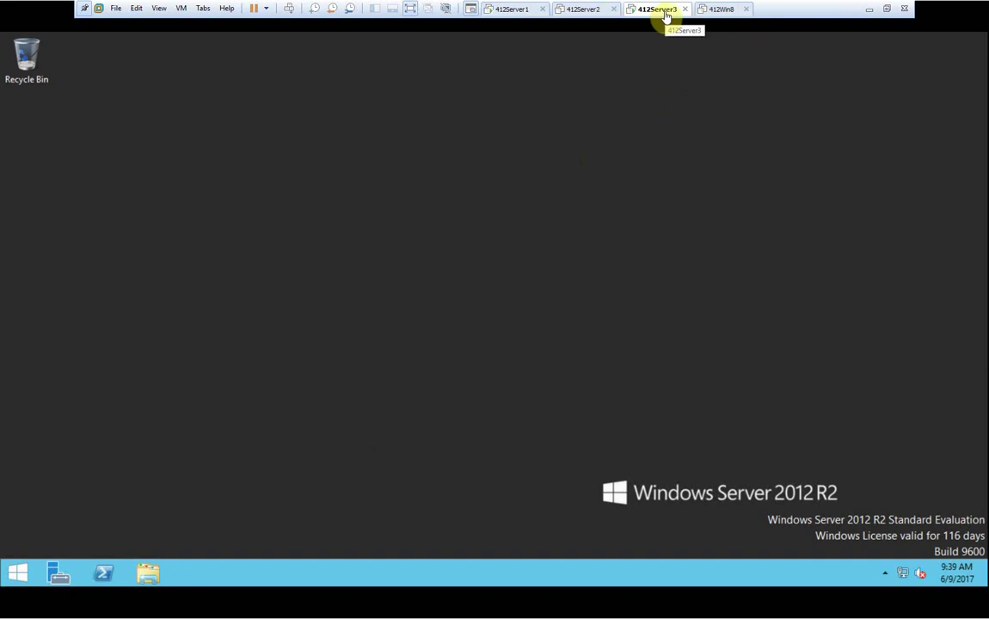
Sign the local Administrator out of 412Server3 from the Start screen.
right_click(18, 574)
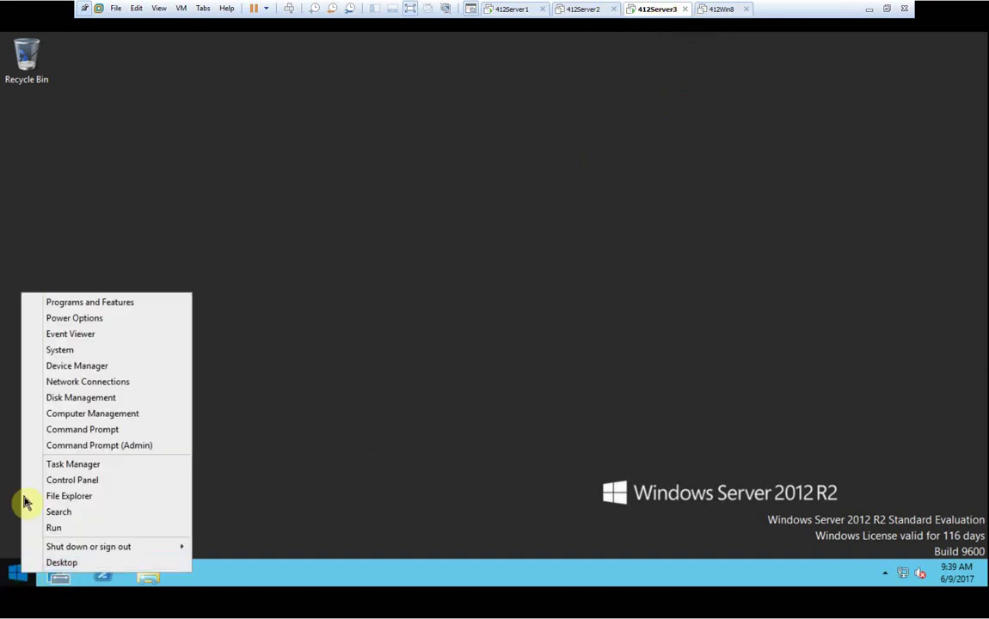
key("Escape")
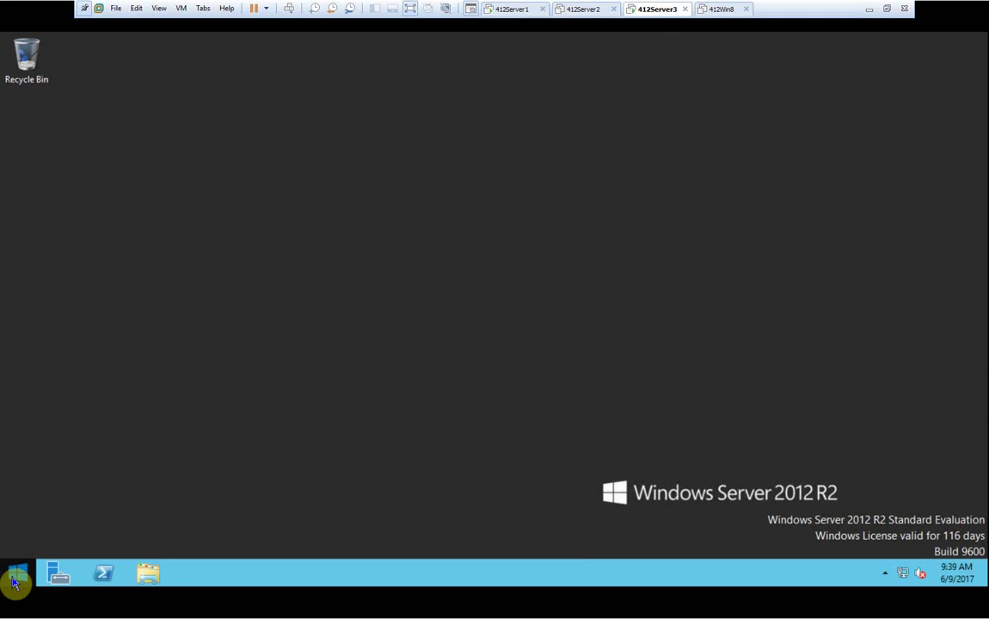
left_click(15, 583)
left_click(876, 90)
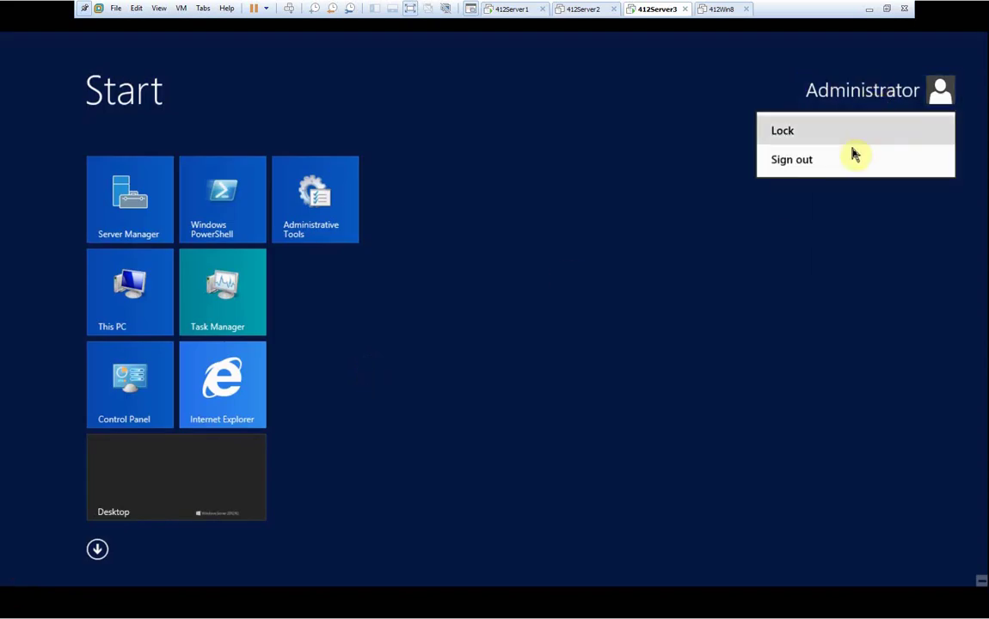
left_click(830, 169)
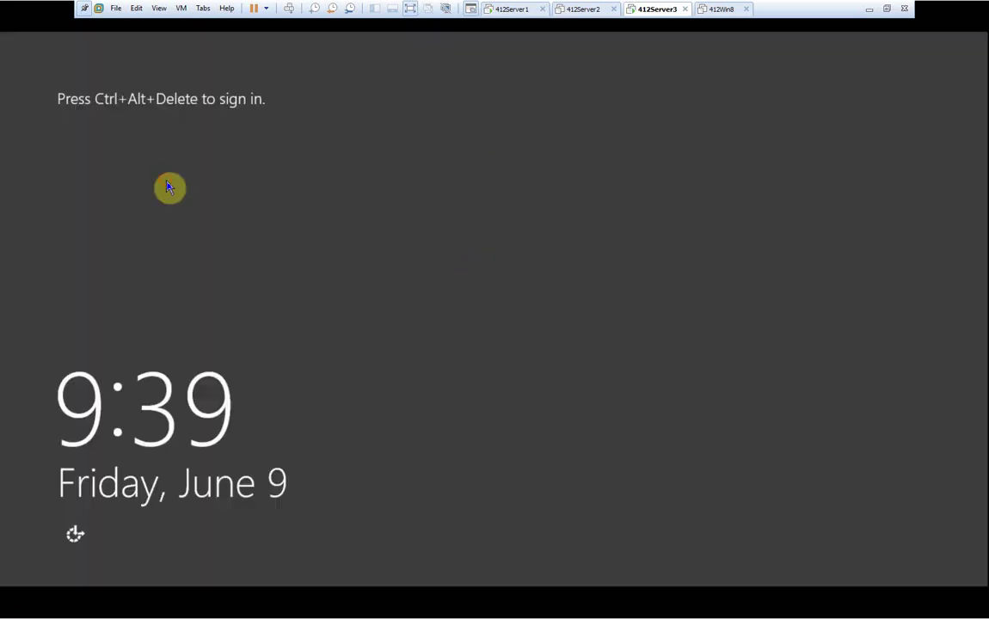
Sign in via Other user as the 412dom1 domain administrator, re-entering the password after one rejection.
left_click(289, 8)
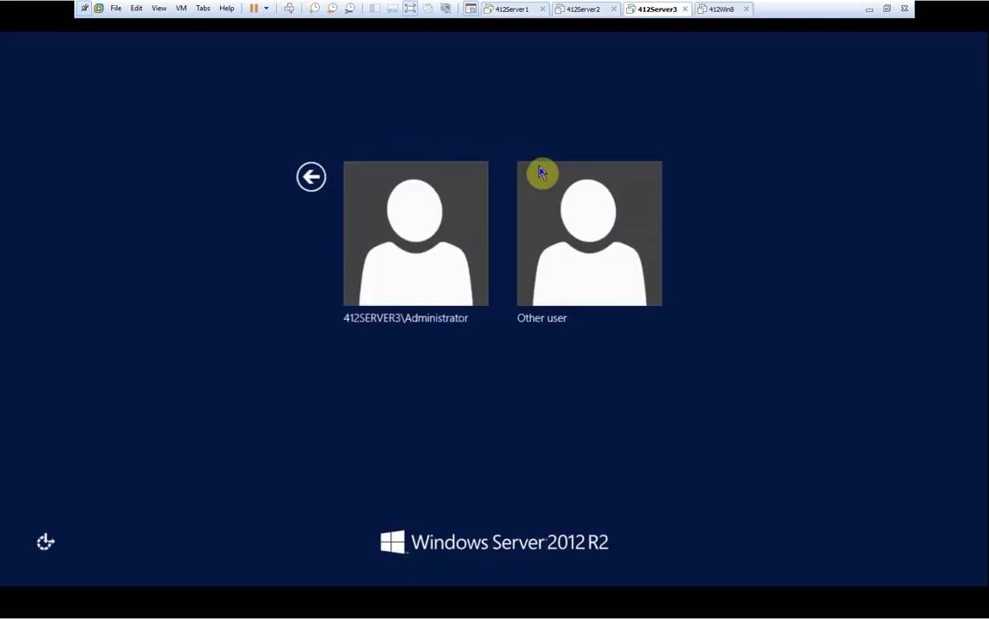
left_click(530, 268)
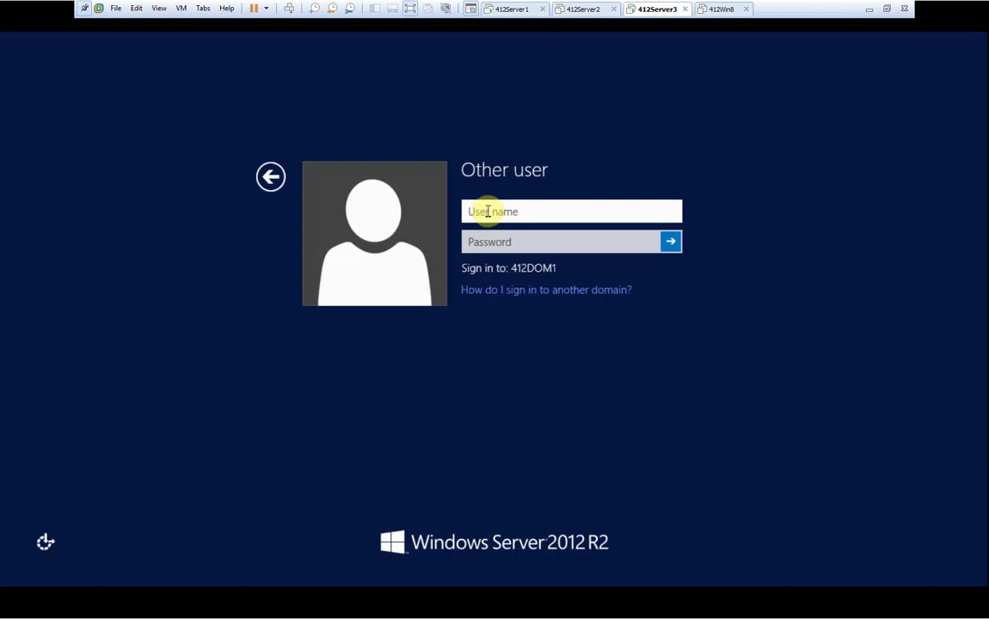
type("412dom1\\administrator")
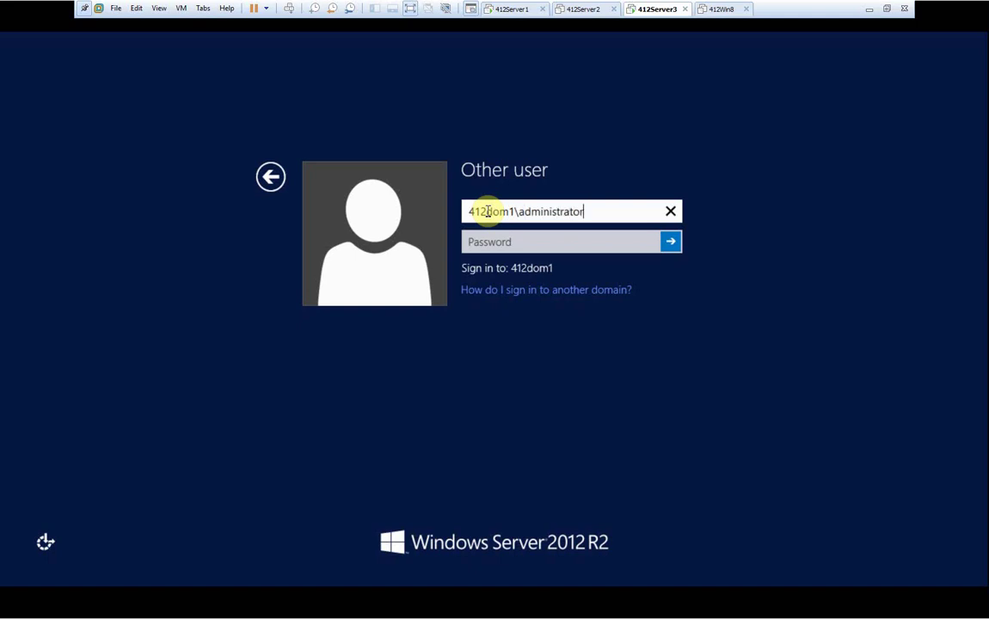
key("Tab")
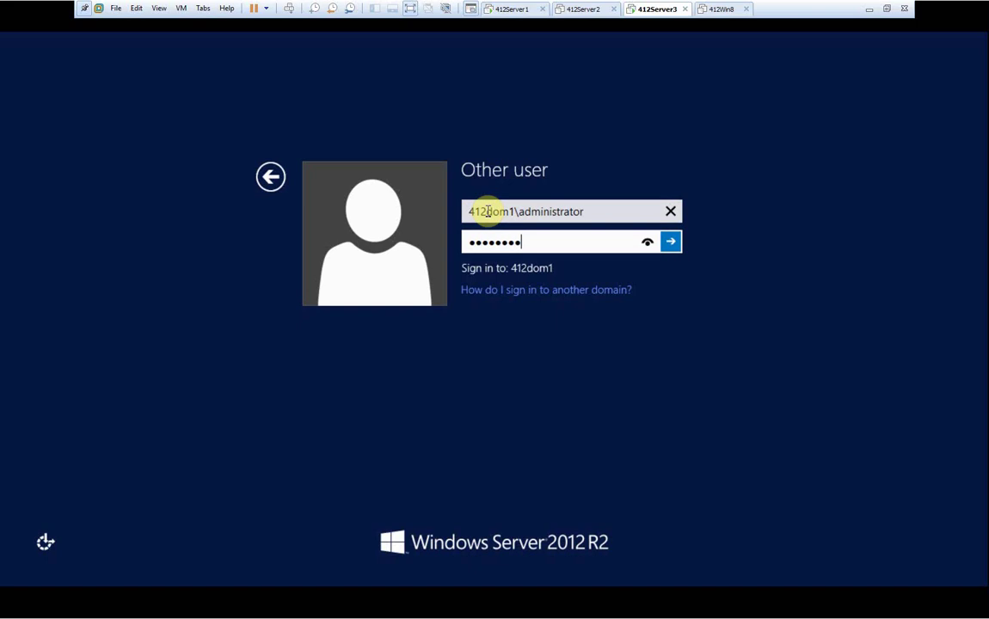
key("Return")
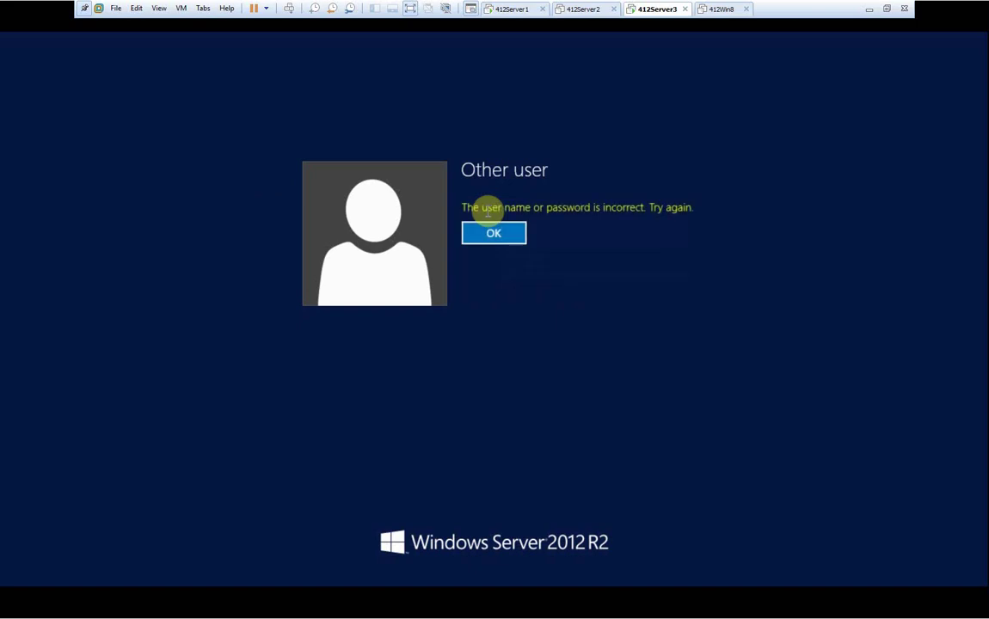
left_click(496, 235)
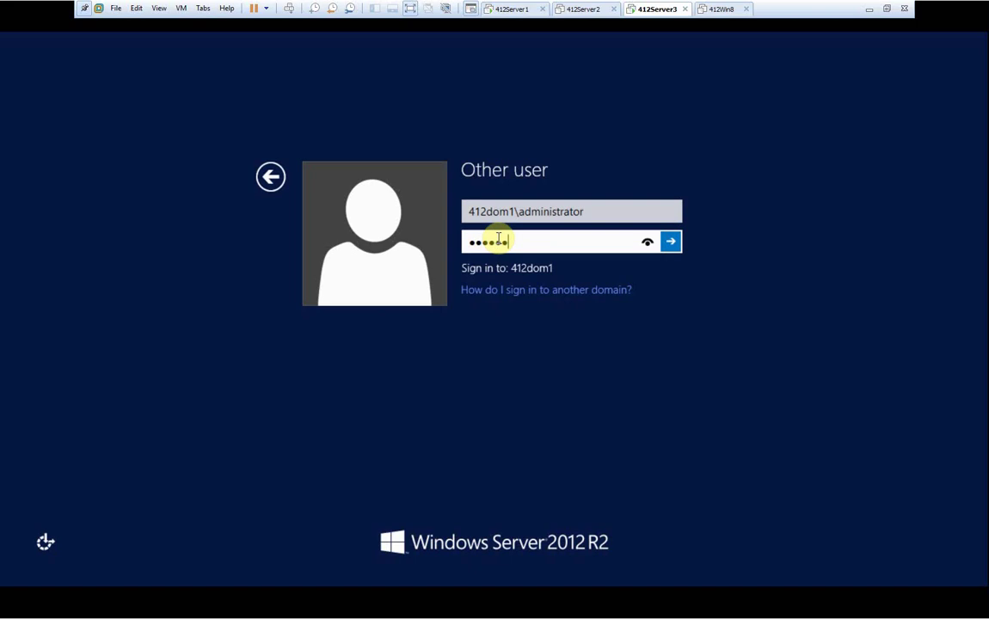
key("Return")
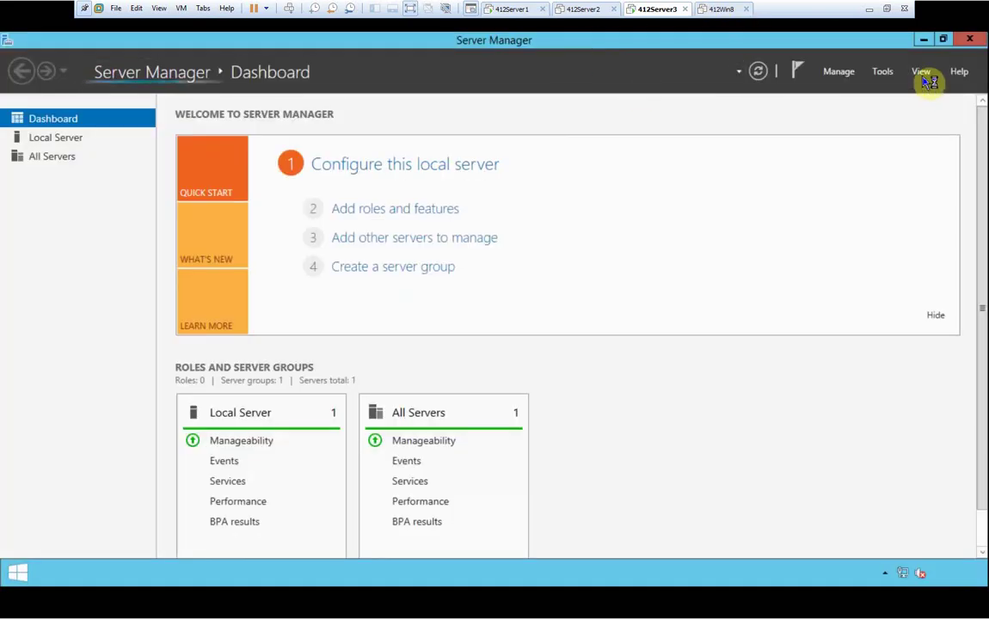
left_click(886, 76)
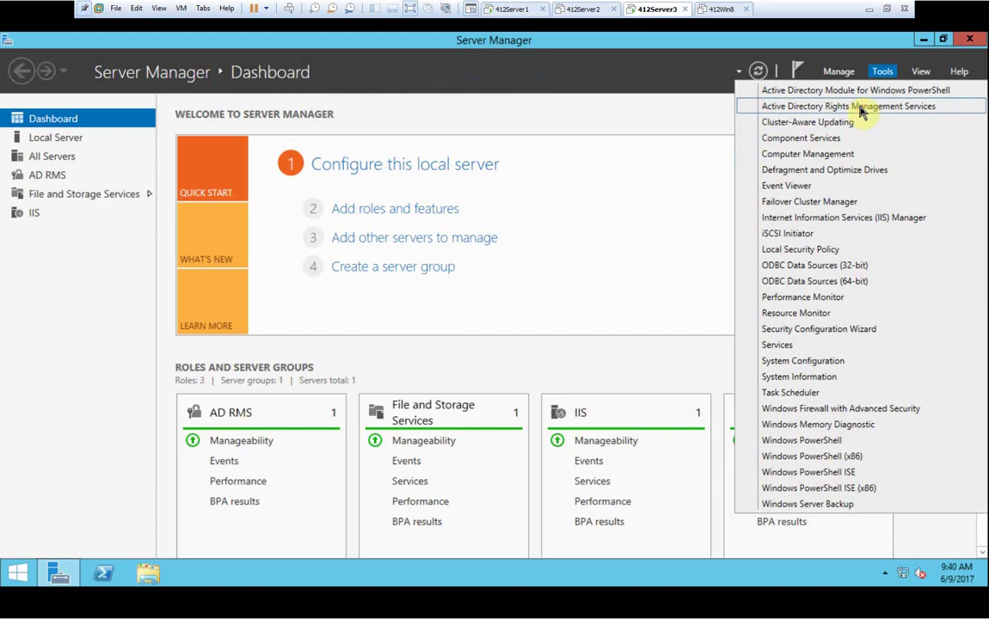
left_click(860, 107)
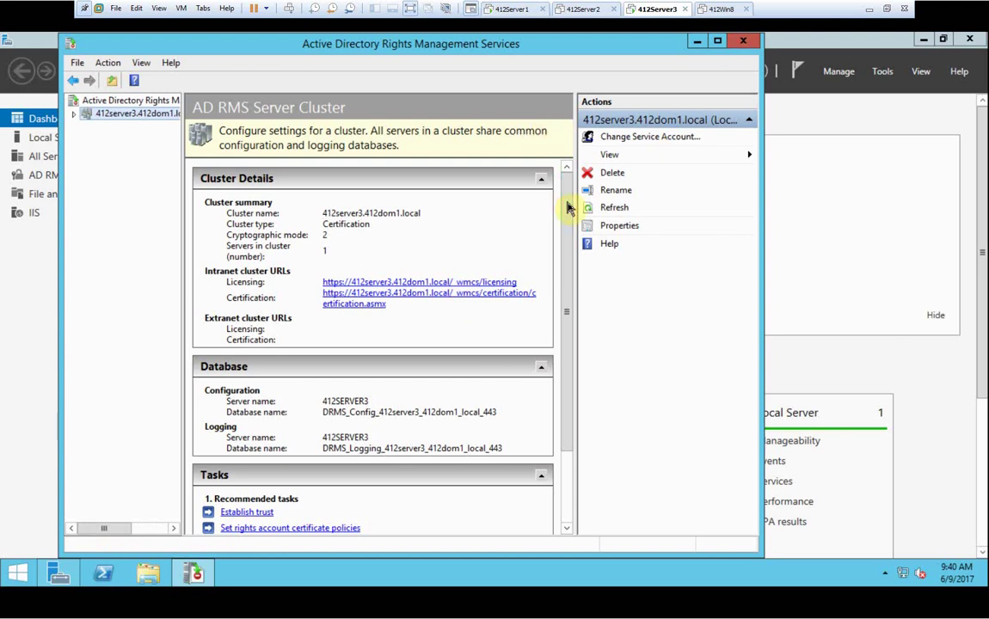
left_click_drag(565, 206, 565, 393)
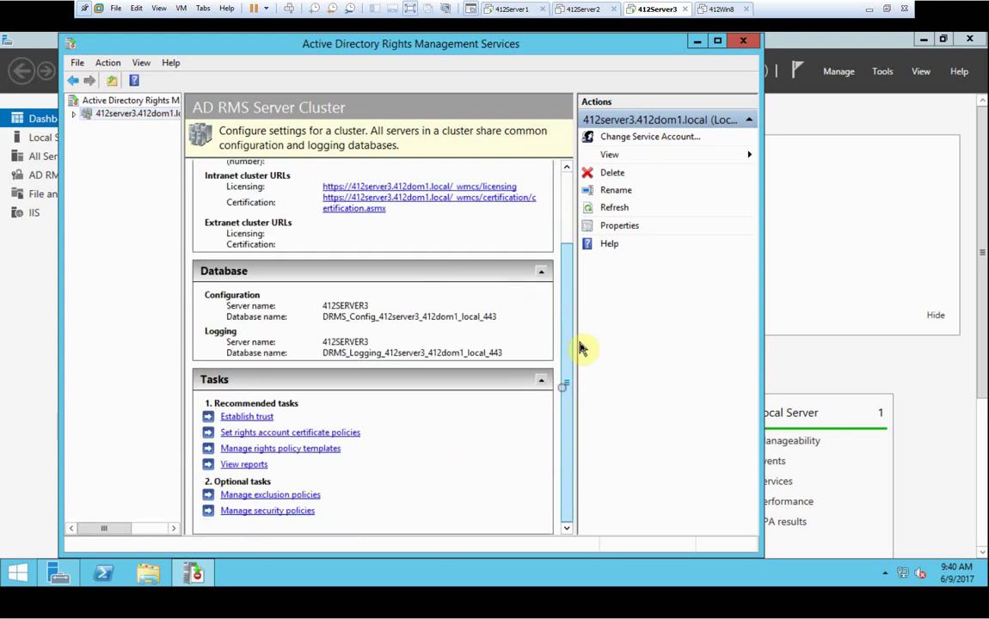
left_click(745, 43)
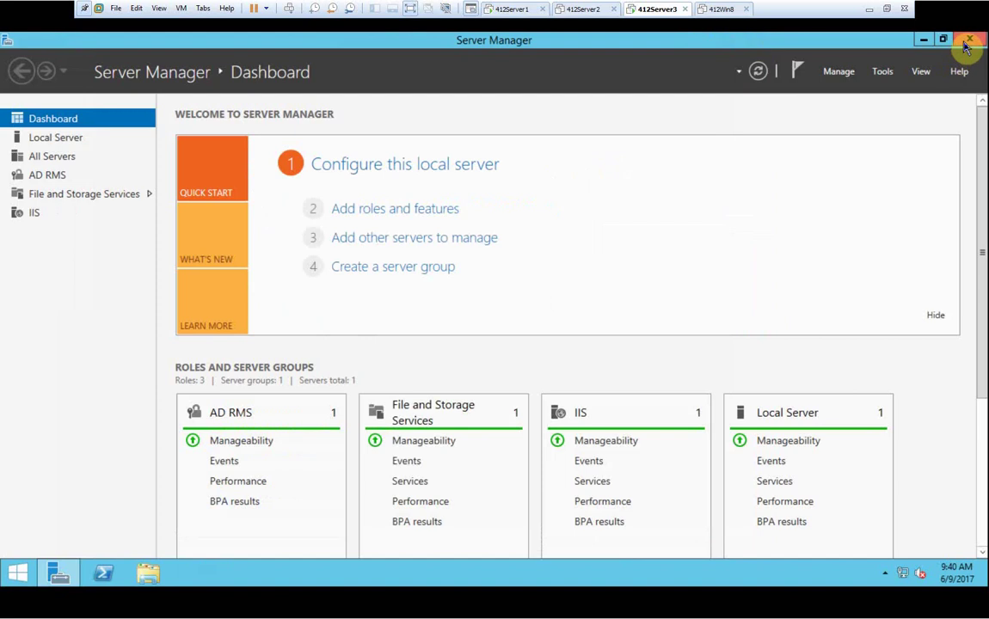